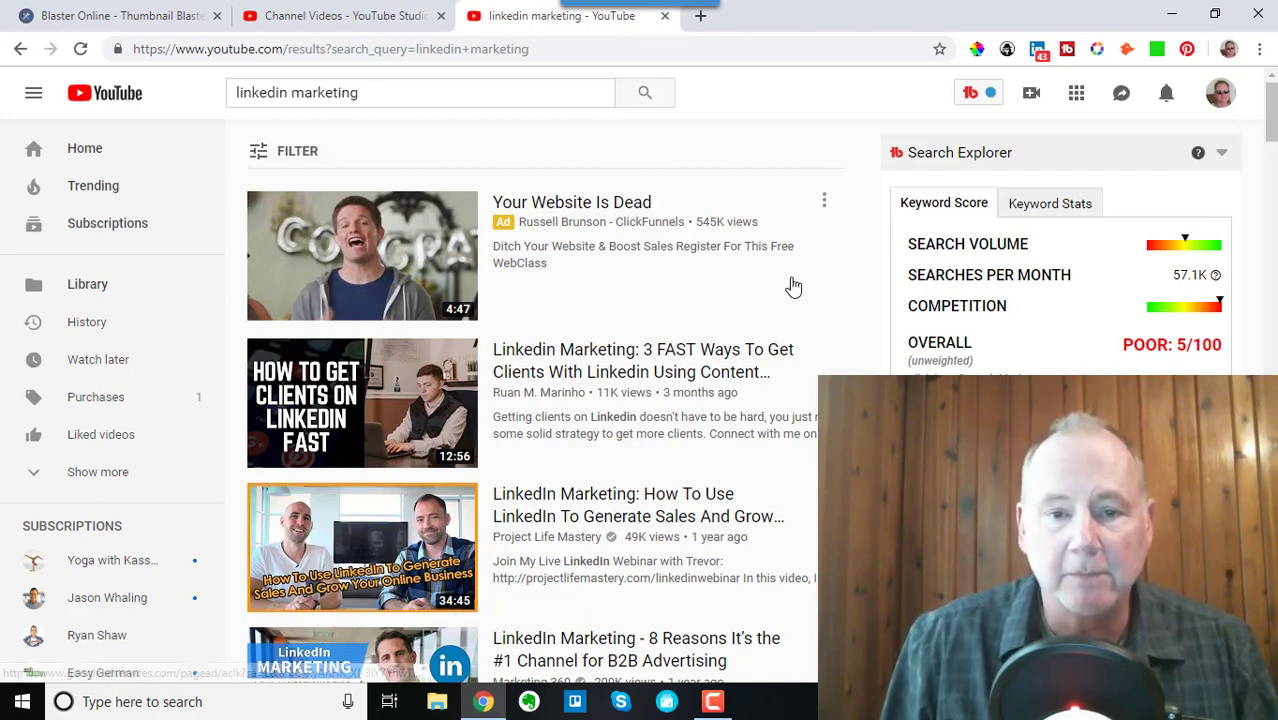
# Step: Scroll through the current page to review its content
pyautogui.scroll(-3, 793, 288)
pyautogui.scroll(3, 793, 290)
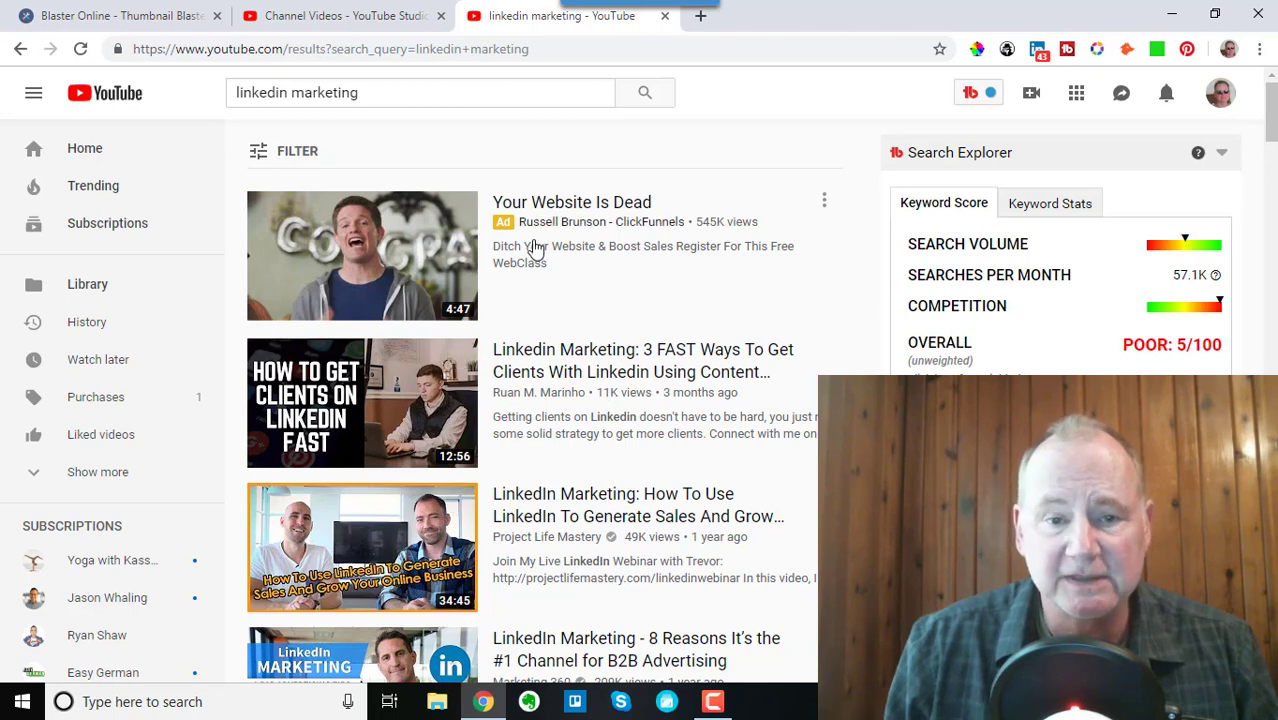
pyautogui.scroll(-1, 729, 314)
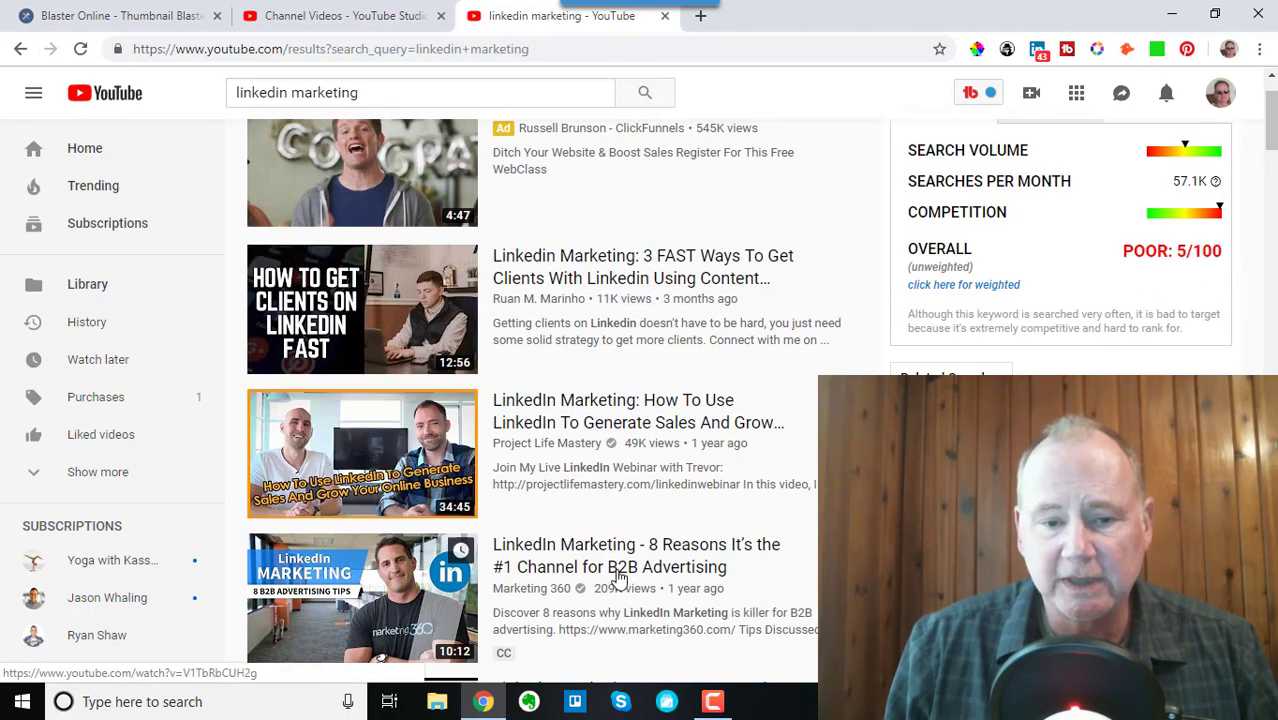
pyautogui.scroll(-10, 770, 380)
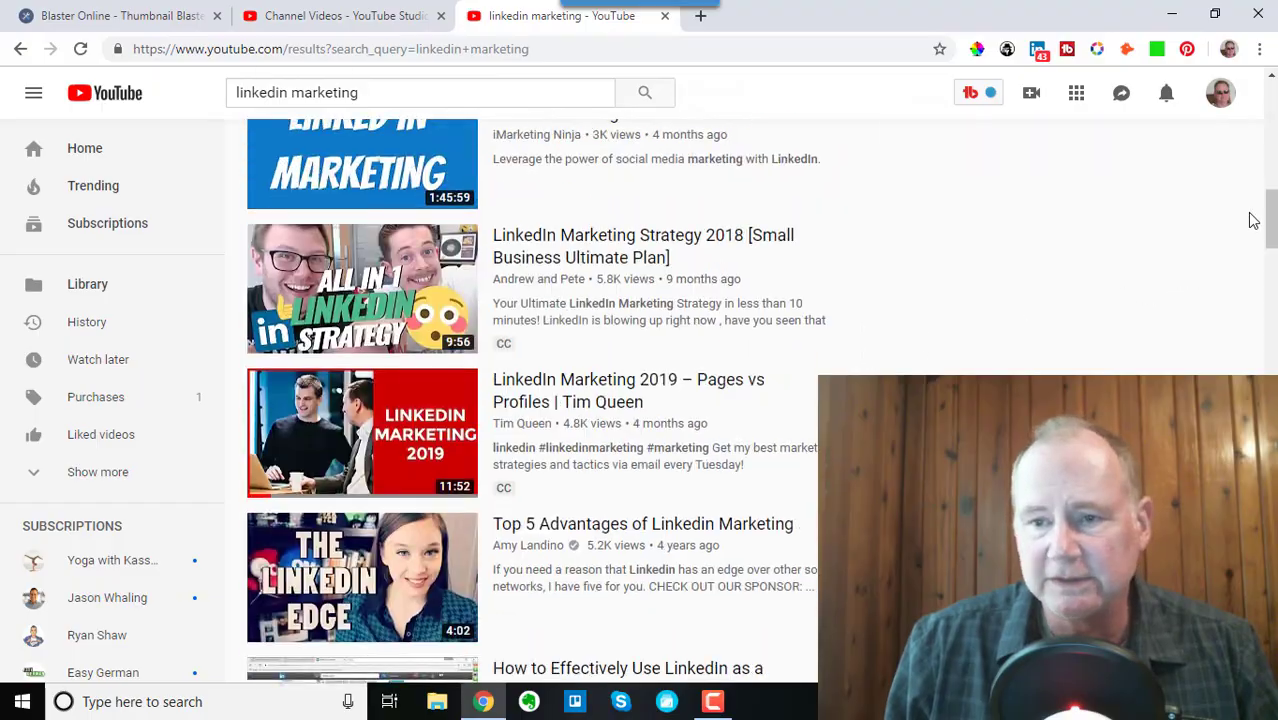
pyautogui.moveTo(1263, 215); pyautogui.dragTo(1249, 62)
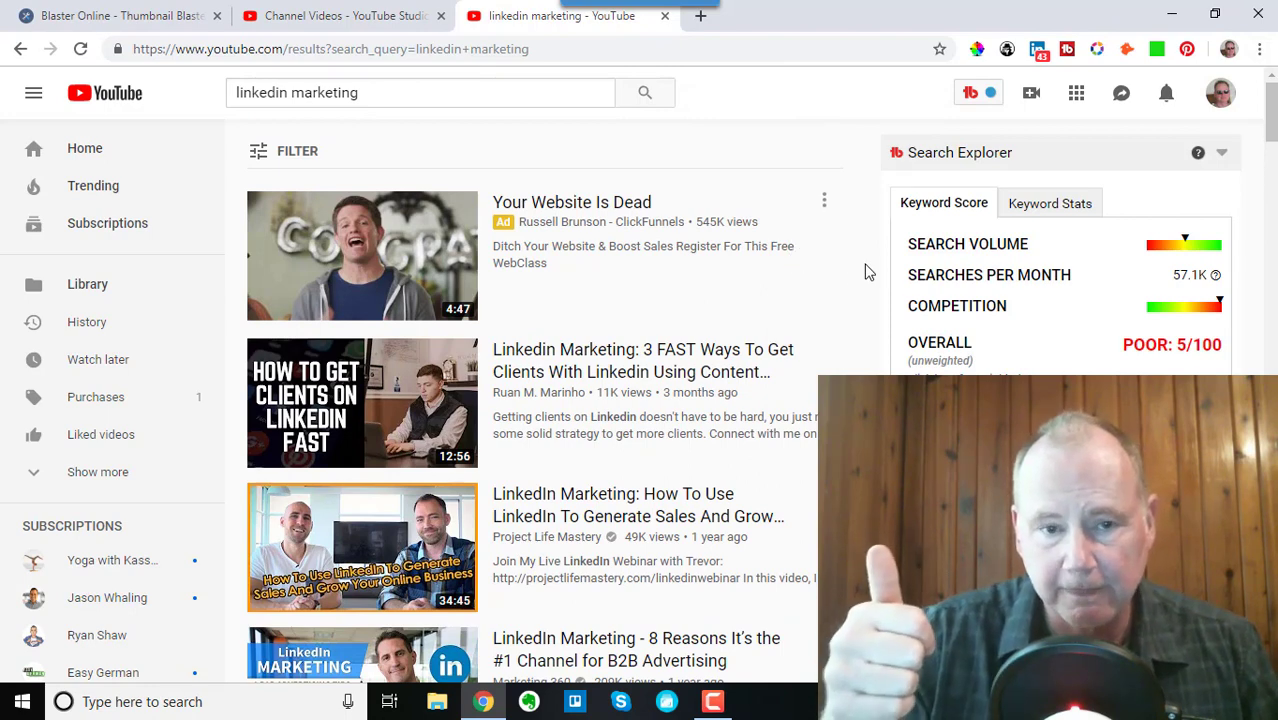
pyautogui.moveTo(662, 360)
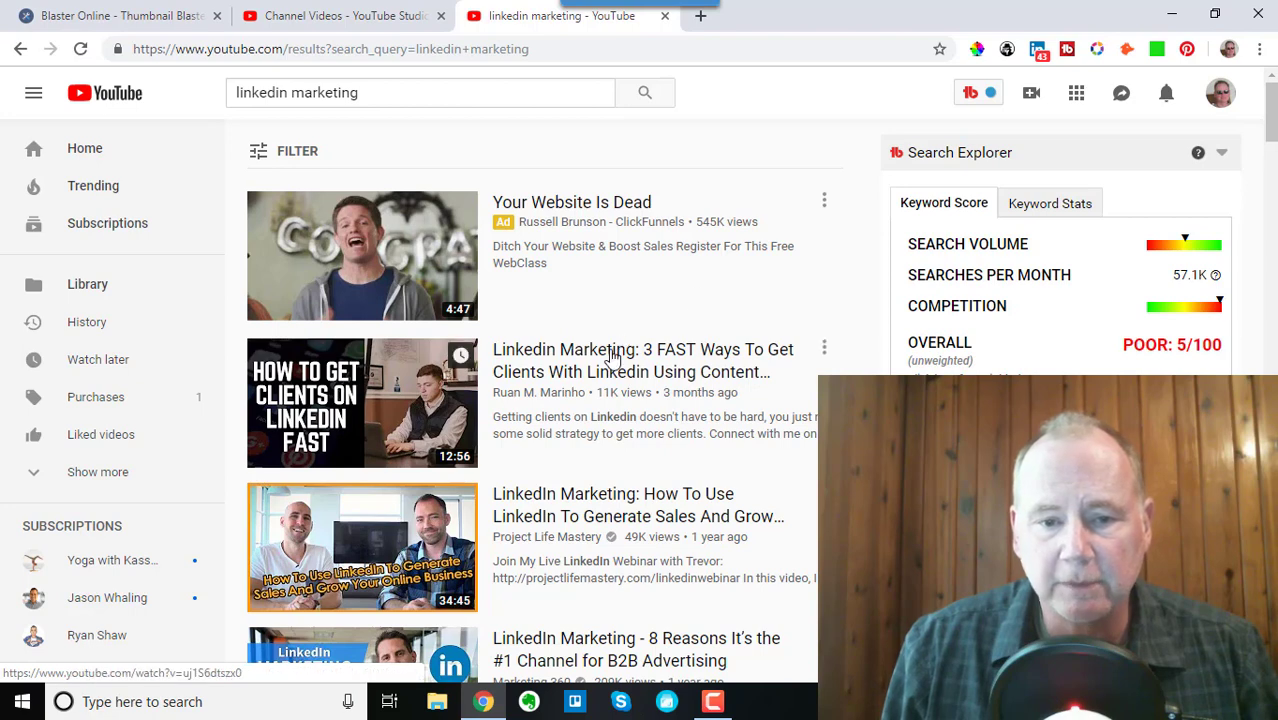
pyautogui.moveTo(638, 560)
pyautogui.moveTo(776, 446)
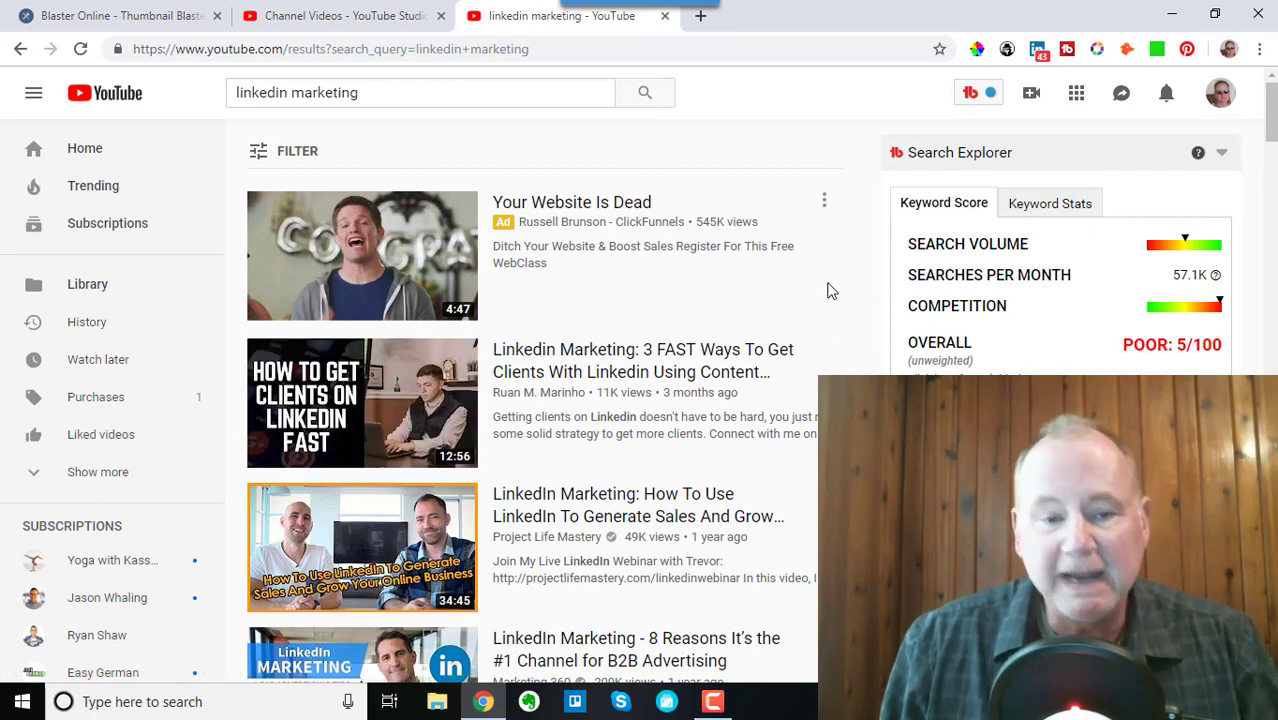
pyautogui.scroll(-3, 827, 292)
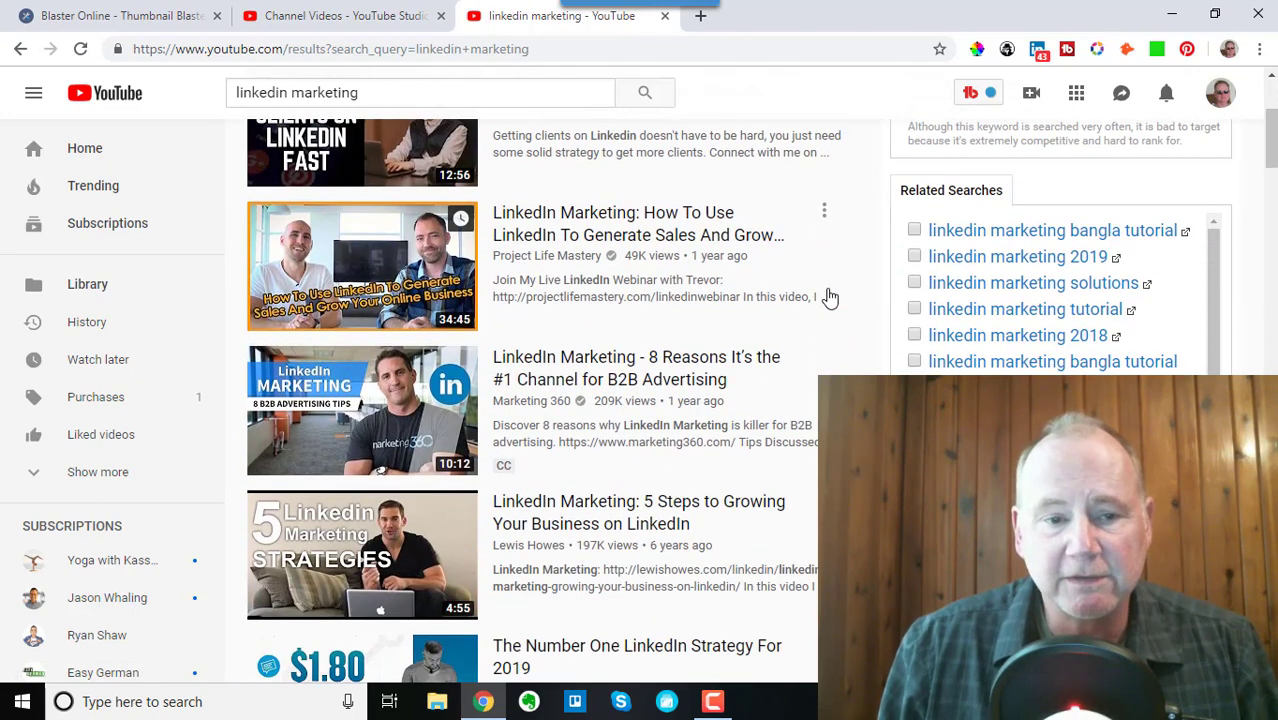
pyautogui.scroll(2, 827, 294)
pyautogui.scroll(-1, 696, 379)
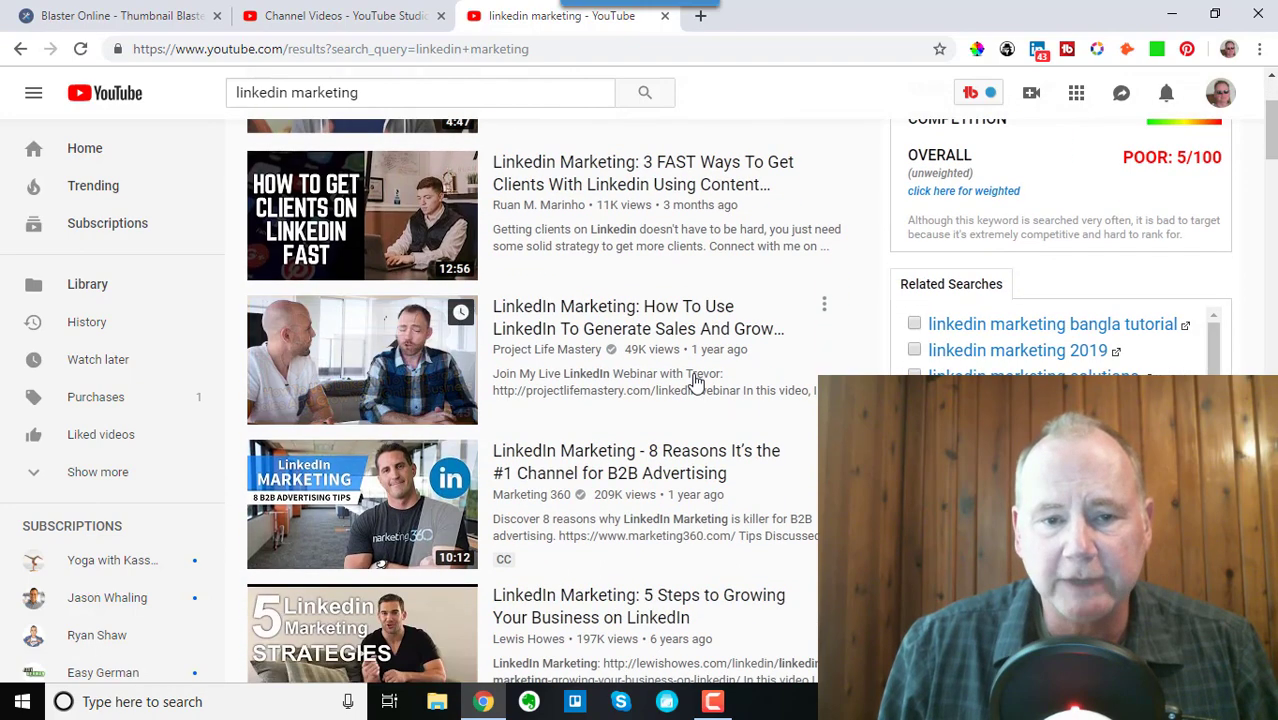
pyautogui.scroll(-1, 696, 379)
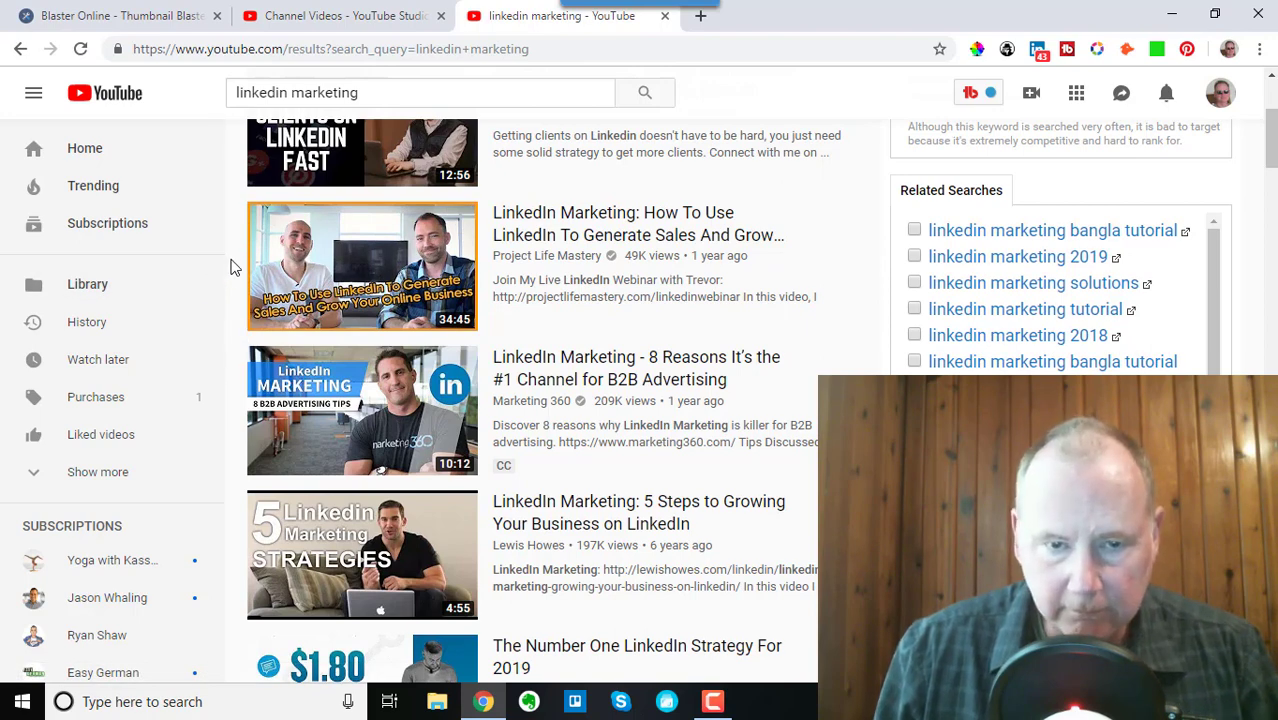
pyautogui.scroll(-3, 230, 267)
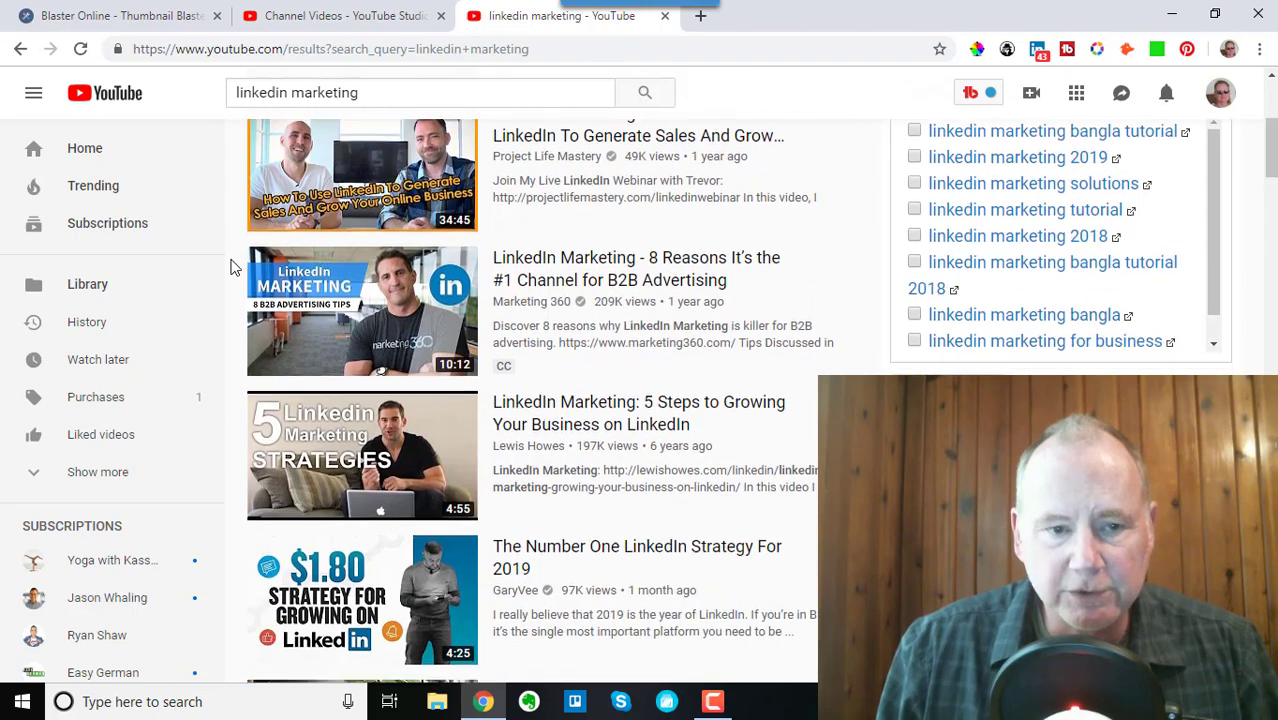
pyautogui.scroll(-2, 230, 267)
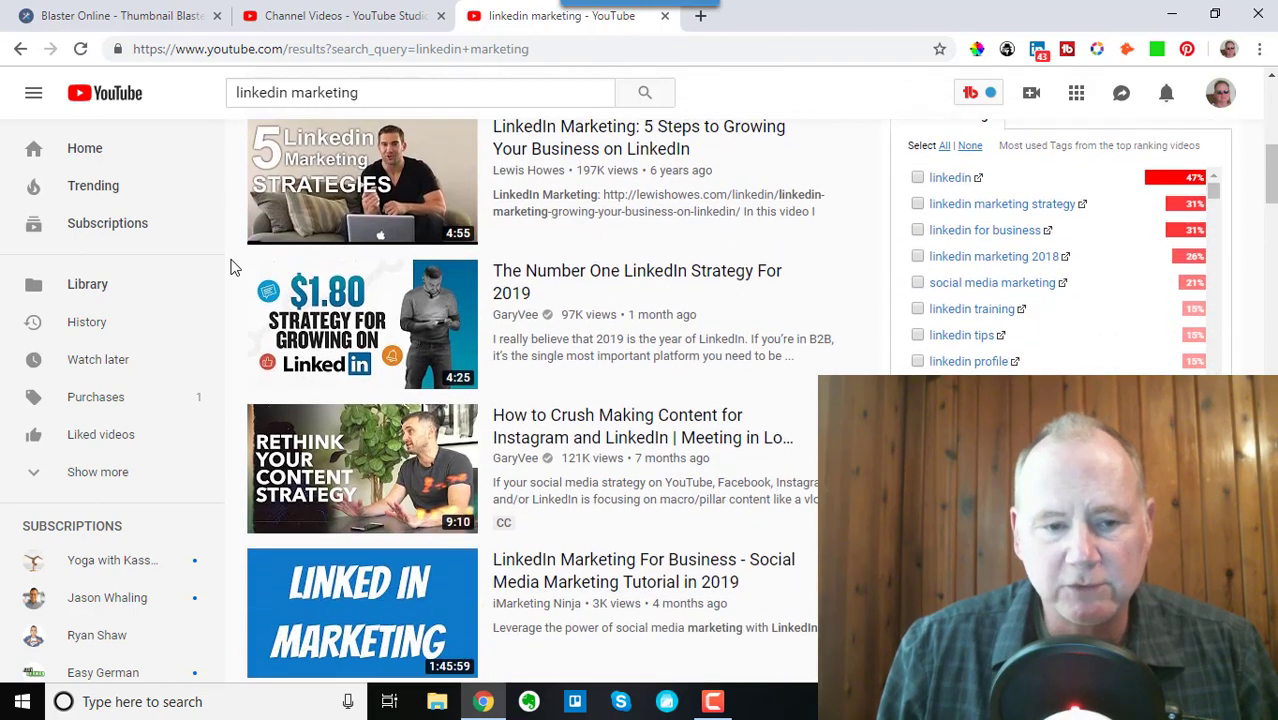
pyautogui.scroll(-2, 230, 267)
pyautogui.scroll(-2, 230, 267)
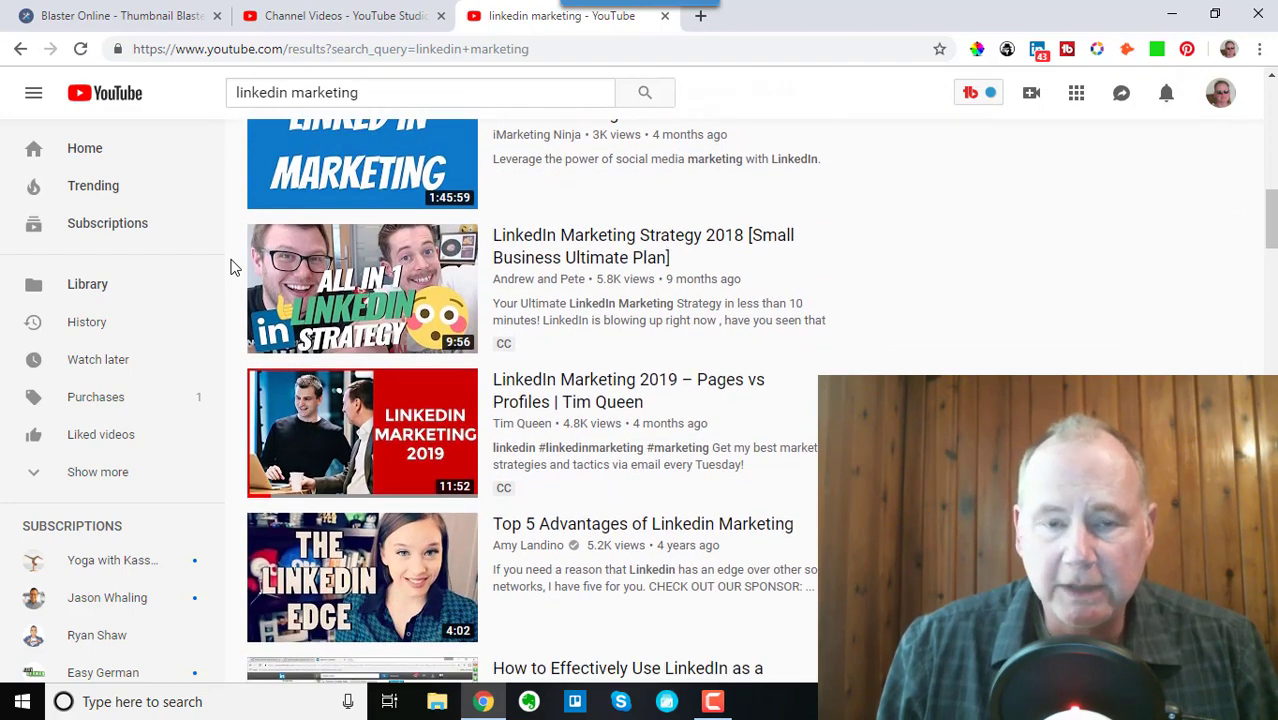
pyautogui.scroll(-2, 230, 267)
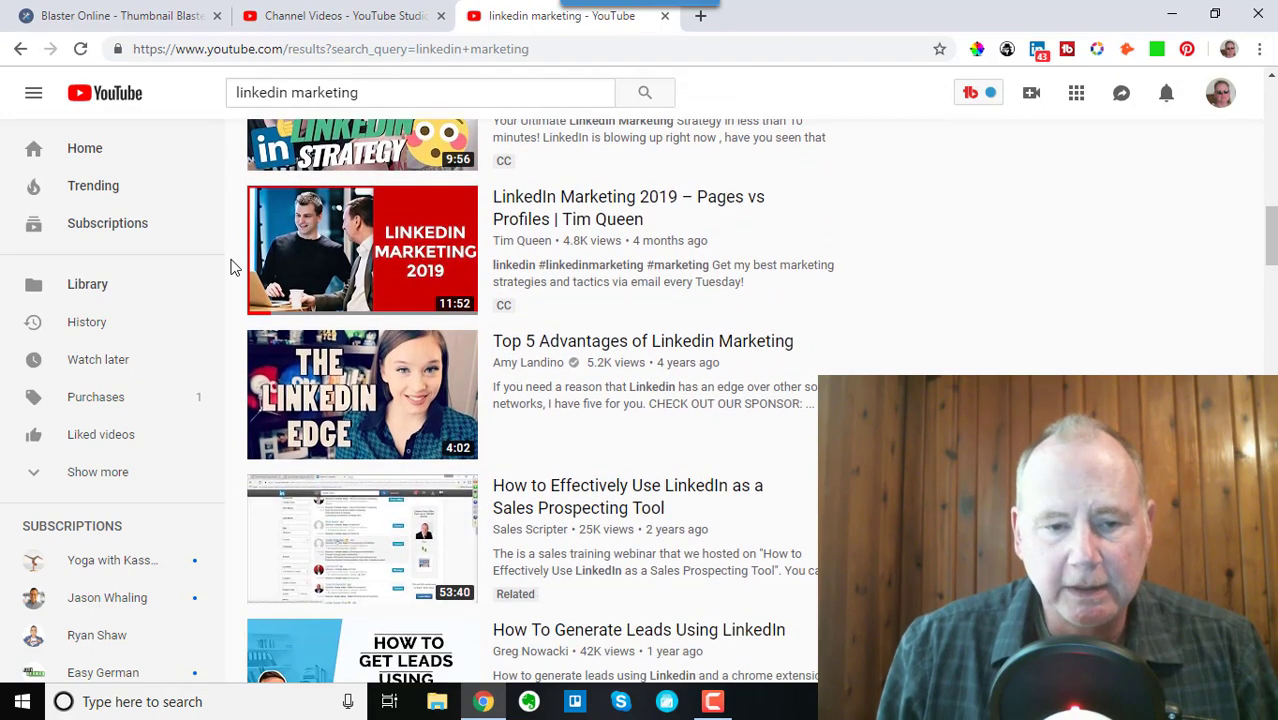
pyautogui.scroll(-1, 230, 267)
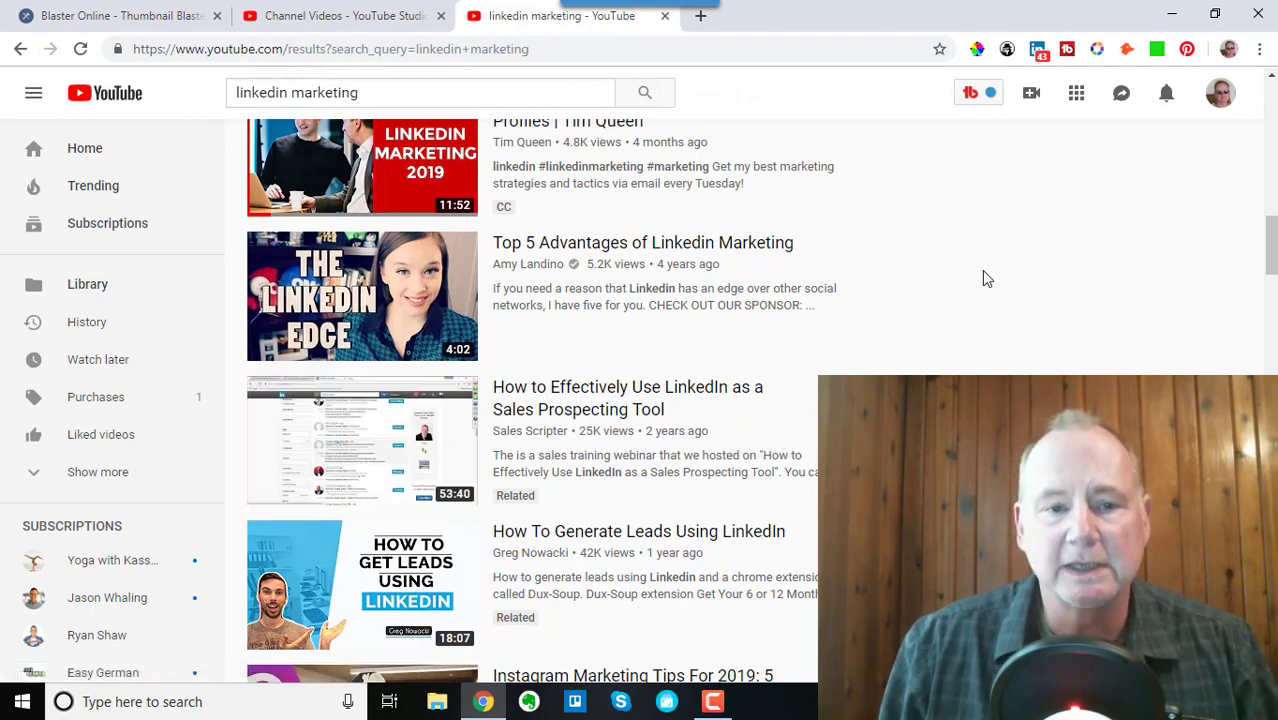
# Step: Switch to Thumbnail Blaster's YouTube Accounts page showing one connected 797-video channel
pyautogui.scroll(5, 1130, 300)
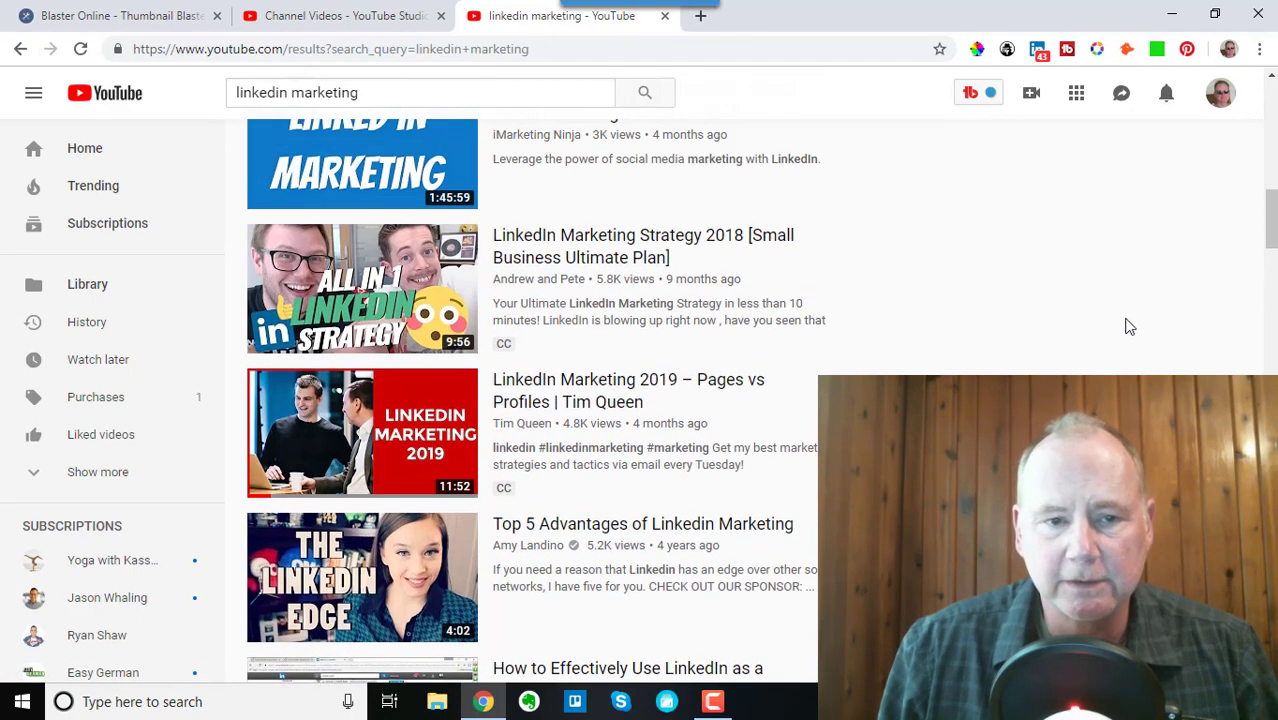
pyautogui.scroll(2, 1125, 327)
pyautogui.scroll(-1, 1127, 323)
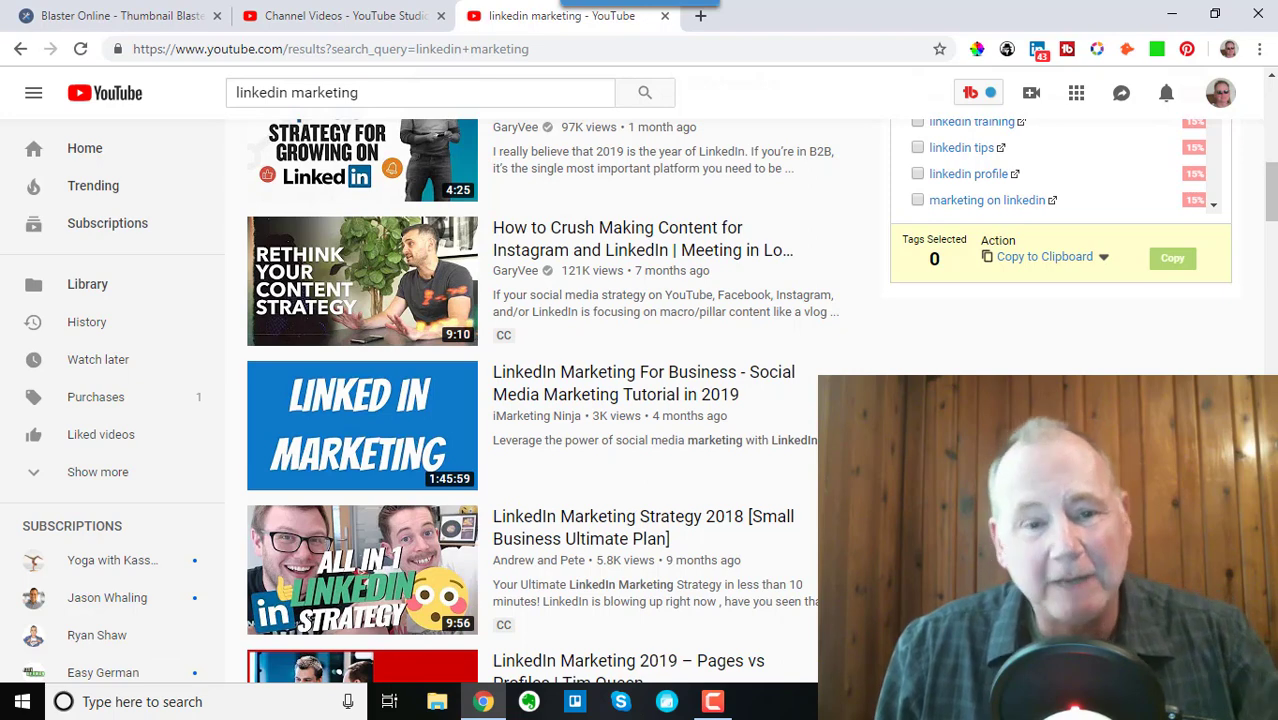
pyautogui.scroll(3, 362, 440)
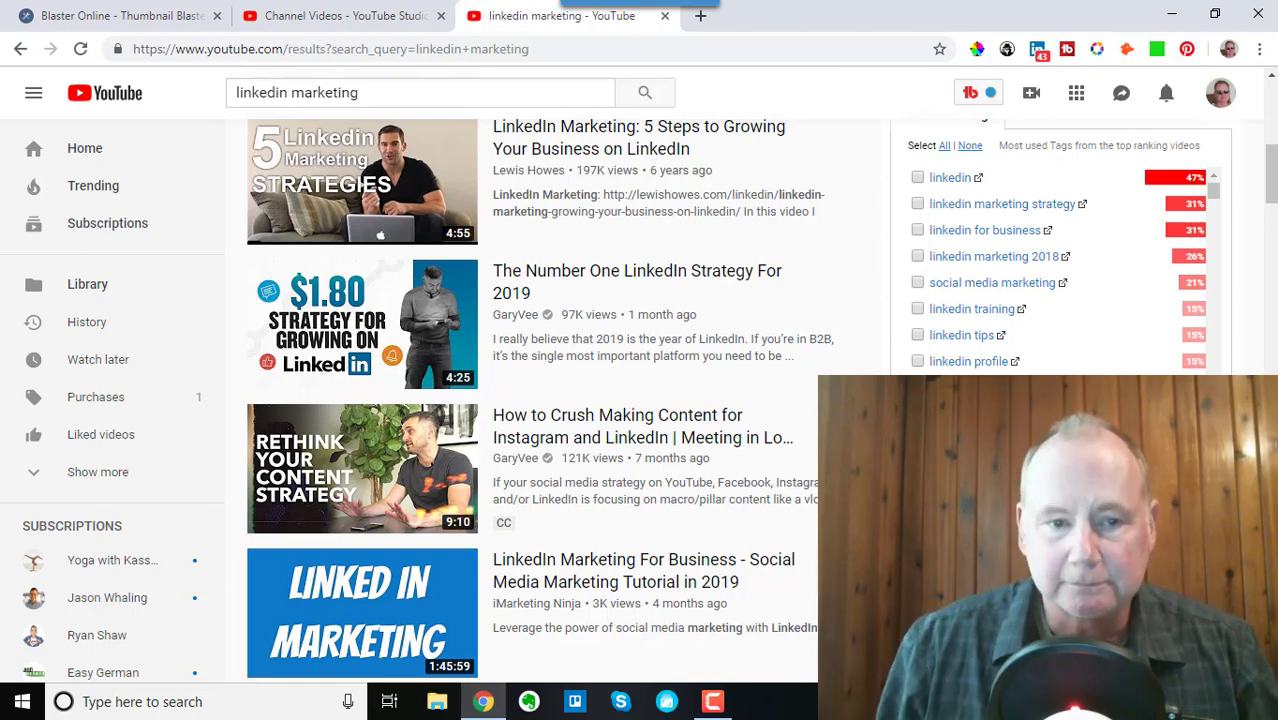
pyautogui.scroll(2, 380, 283)
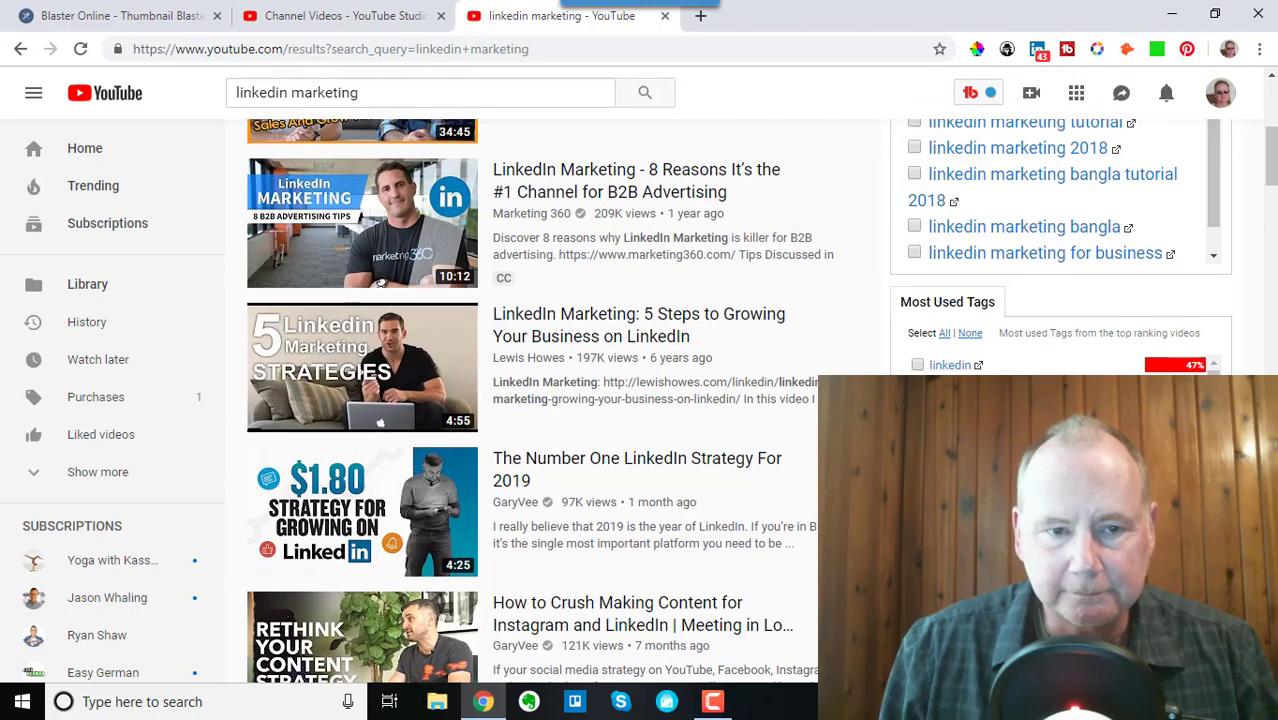
pyautogui.scroll(5, 380, 283)
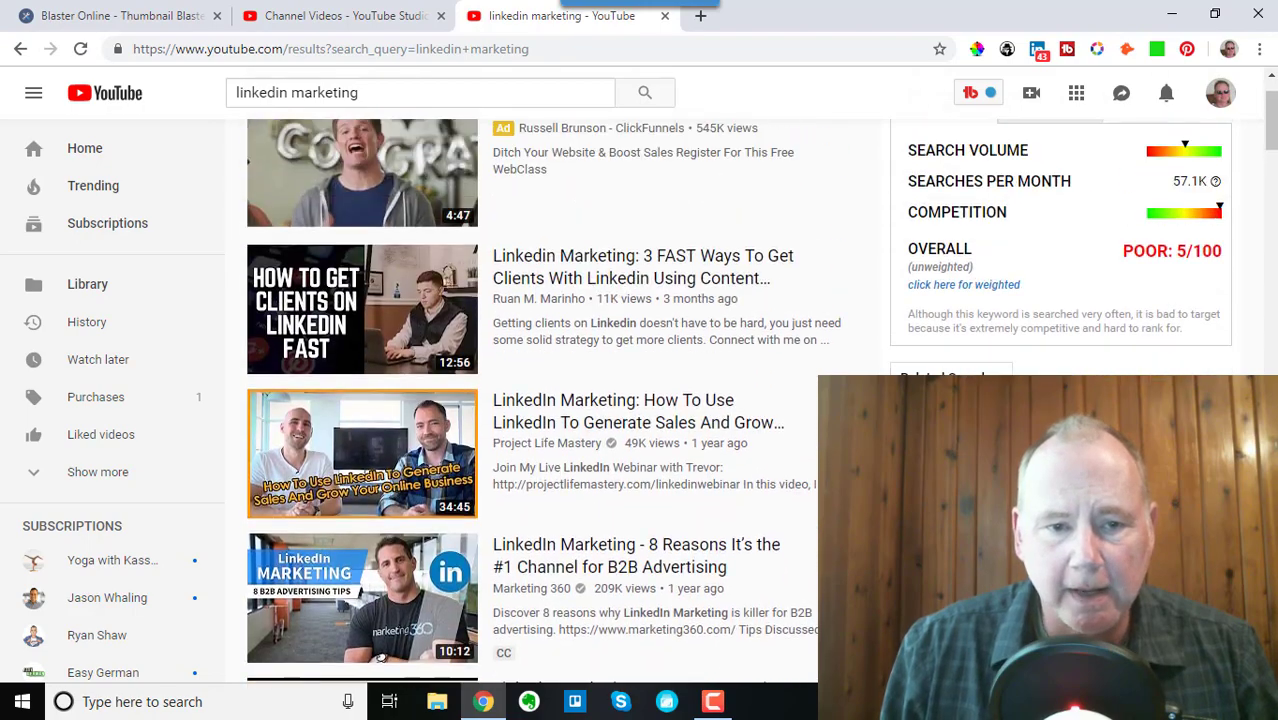
pyautogui.scroll(-14, 362, 547)
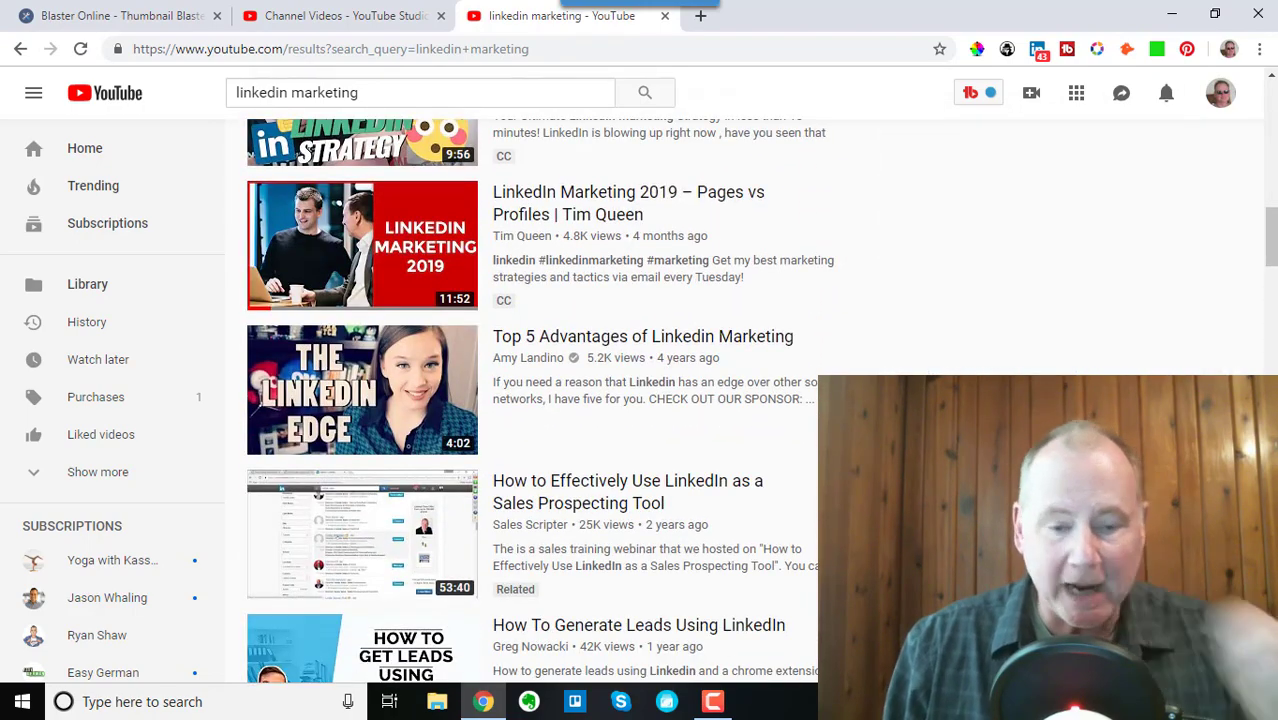
pyautogui.scroll(-6, 362, 400)
pyautogui.scroll(-2, 540, 400)
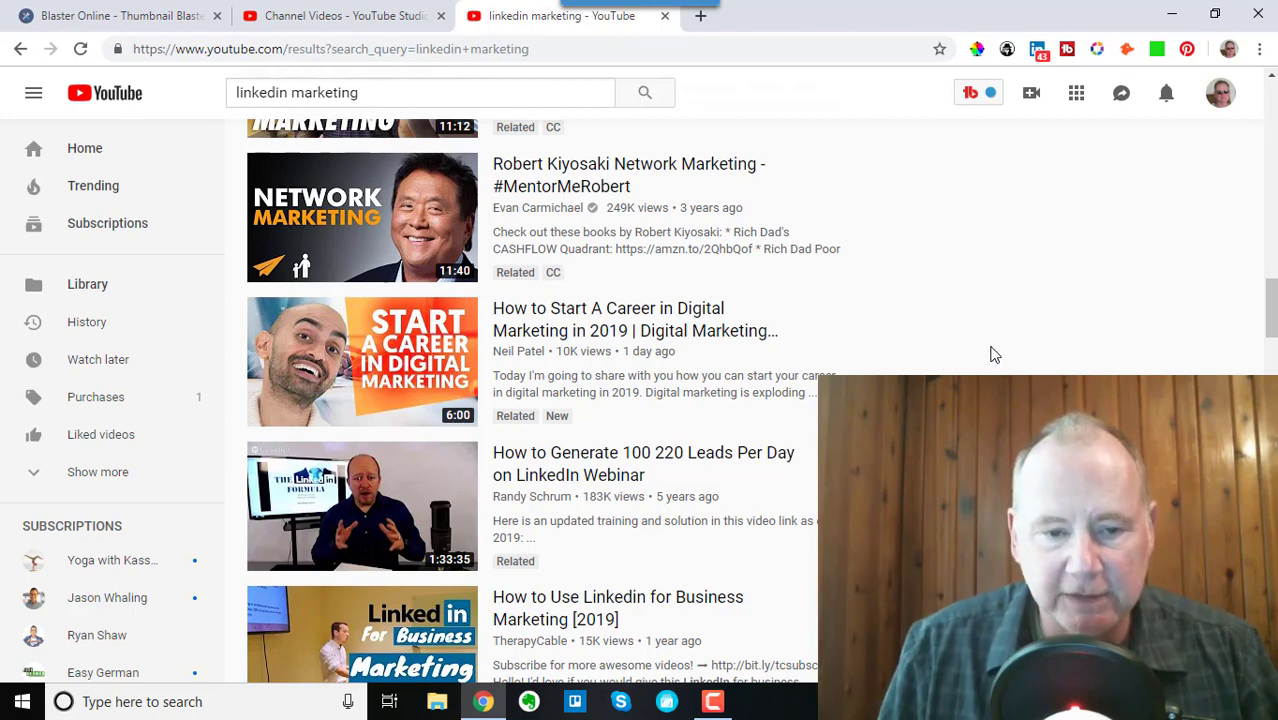
pyautogui.scroll(-2, 1003, 352)
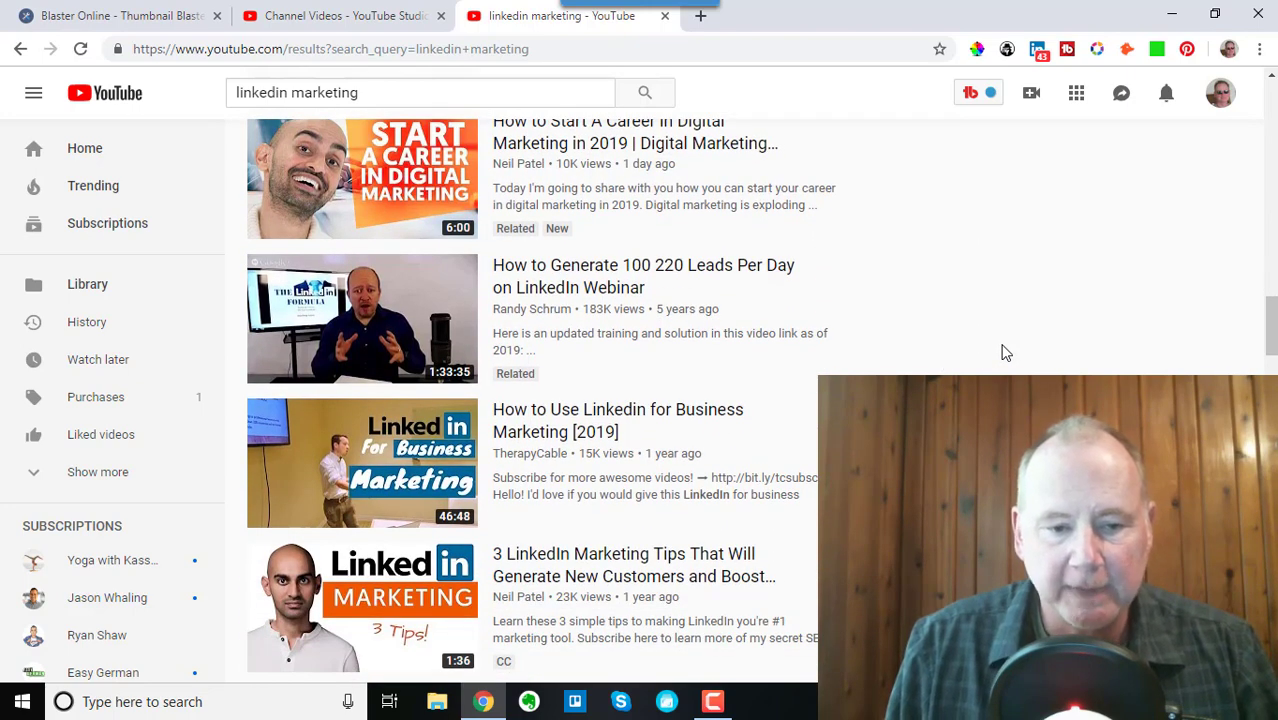
pyautogui.scroll(-1, 1004, 360)
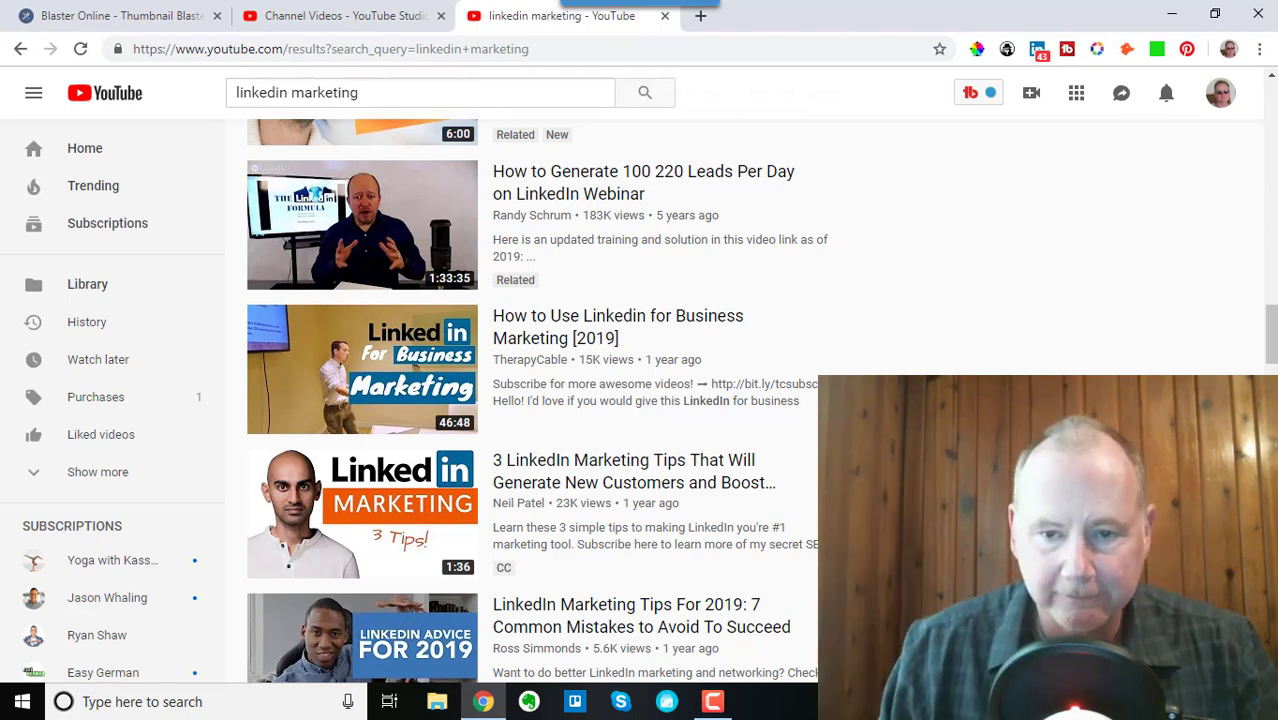
pyautogui.click(140, 22)
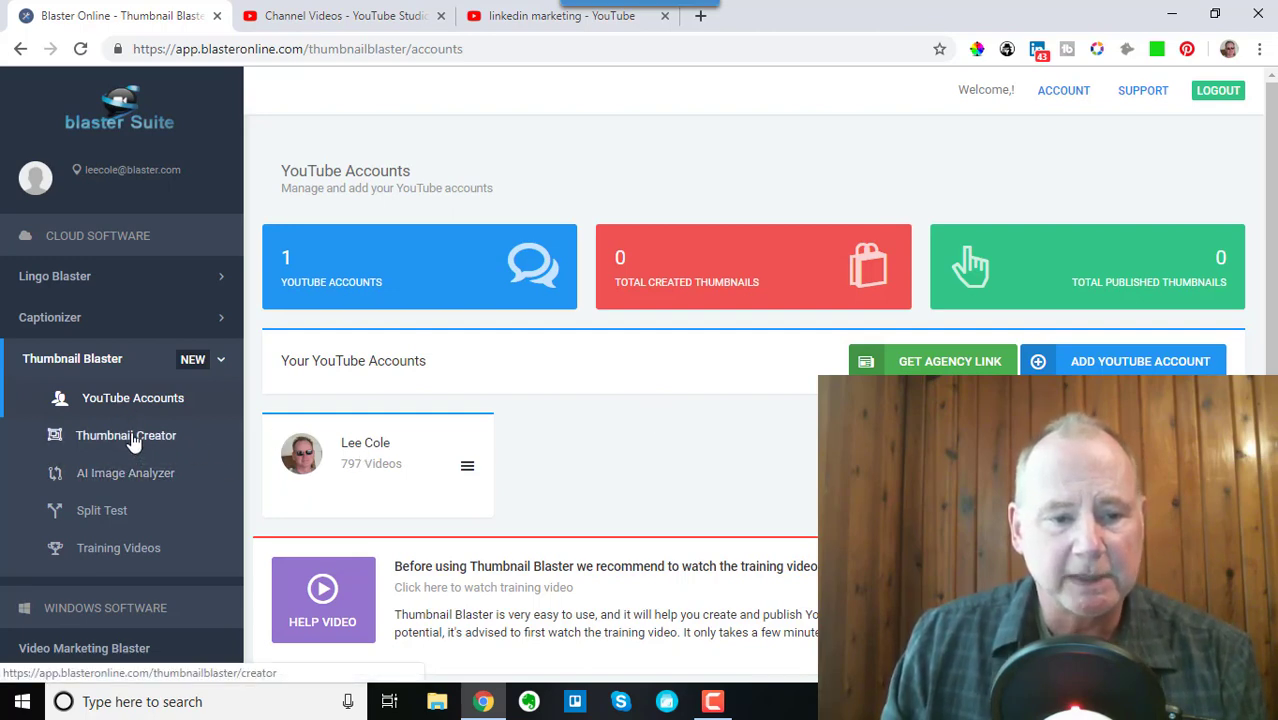
# Step: In Thumbnail Creator, mark 'How to Master LinkedIn for Marketing' as the selected video
pyautogui.click(127, 437)
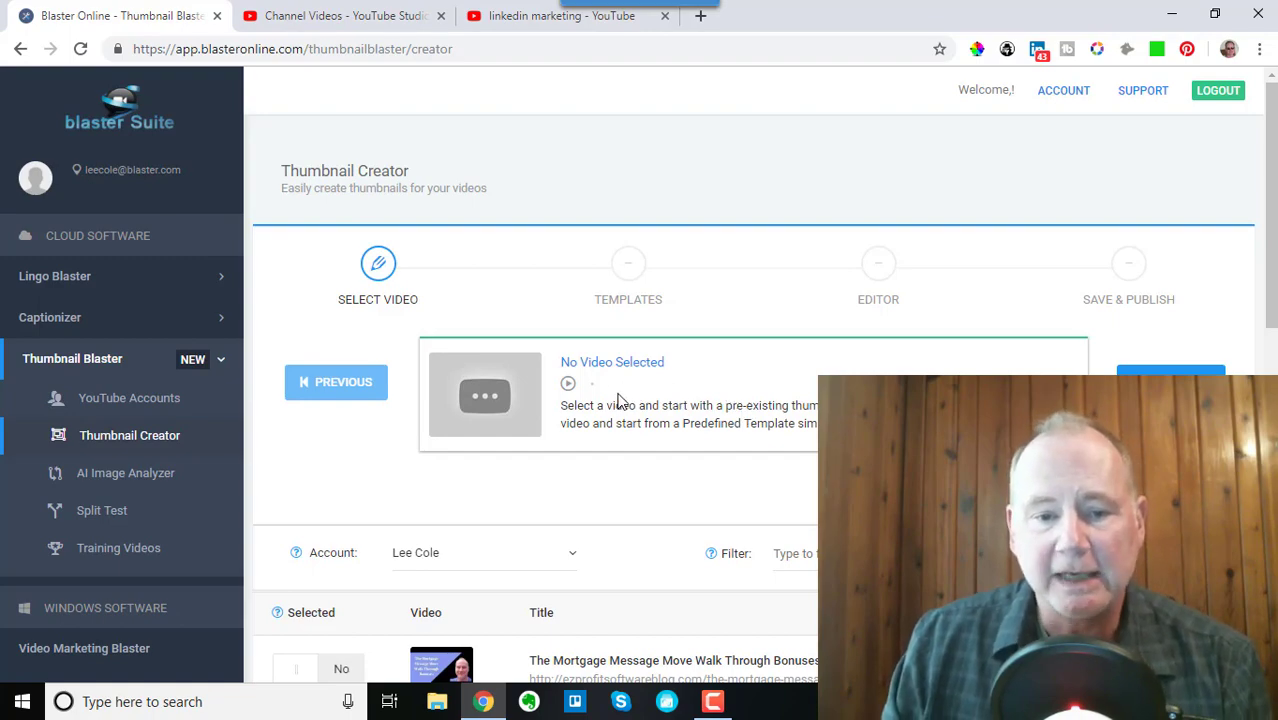
pyautogui.scroll(-8, 710, 536)
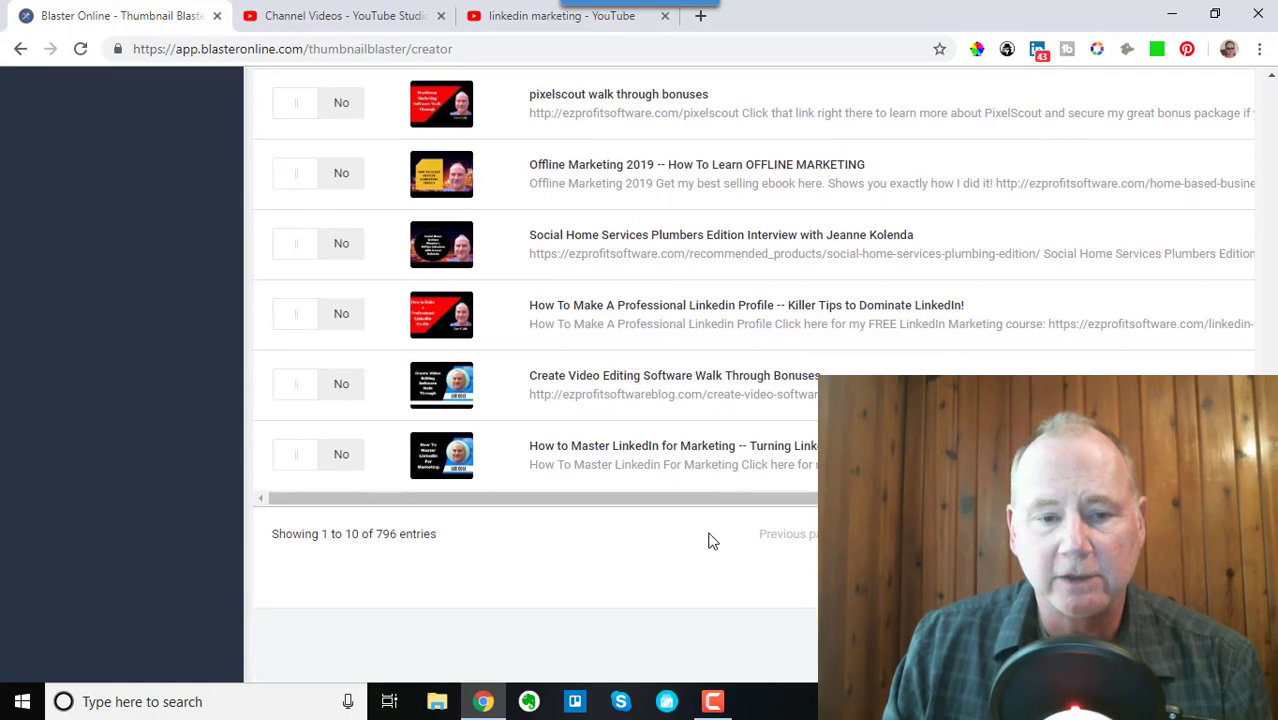
pyautogui.scroll(3, 680, 488)
pyautogui.scroll(5, 670, 460)
pyautogui.scroll(-3, 497, 368)
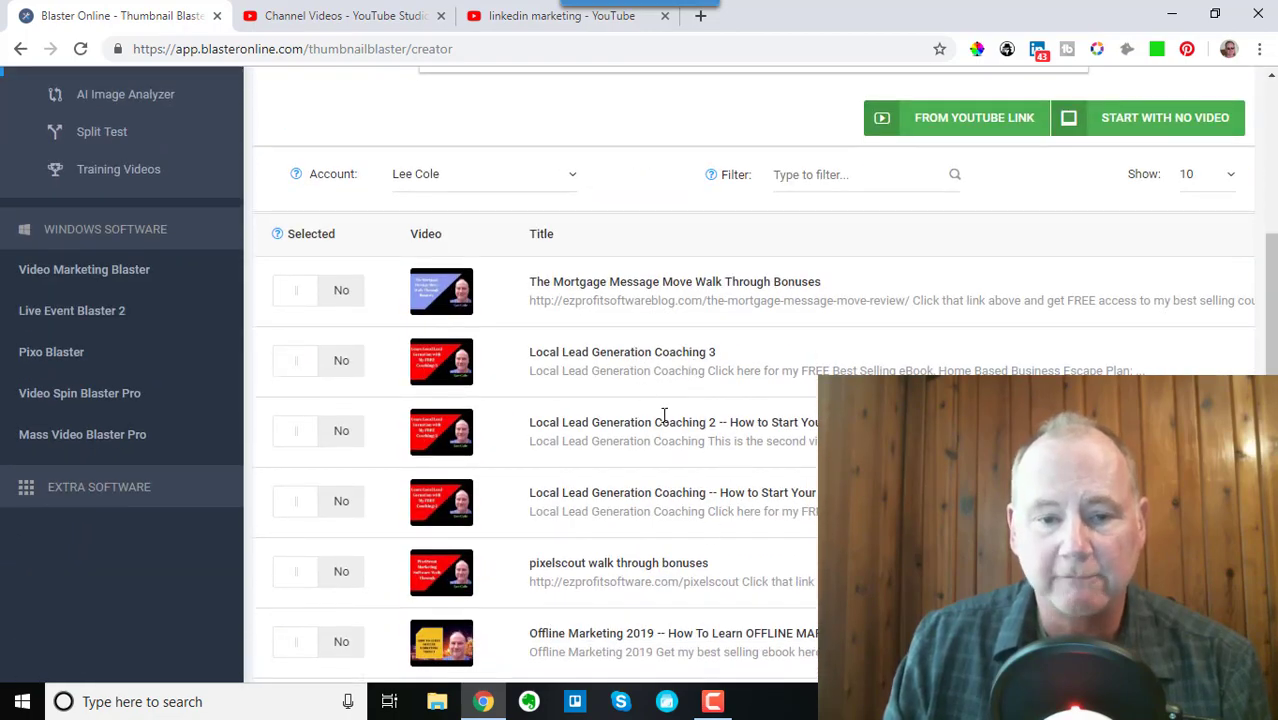
pyautogui.scroll(-4, 750, 380)
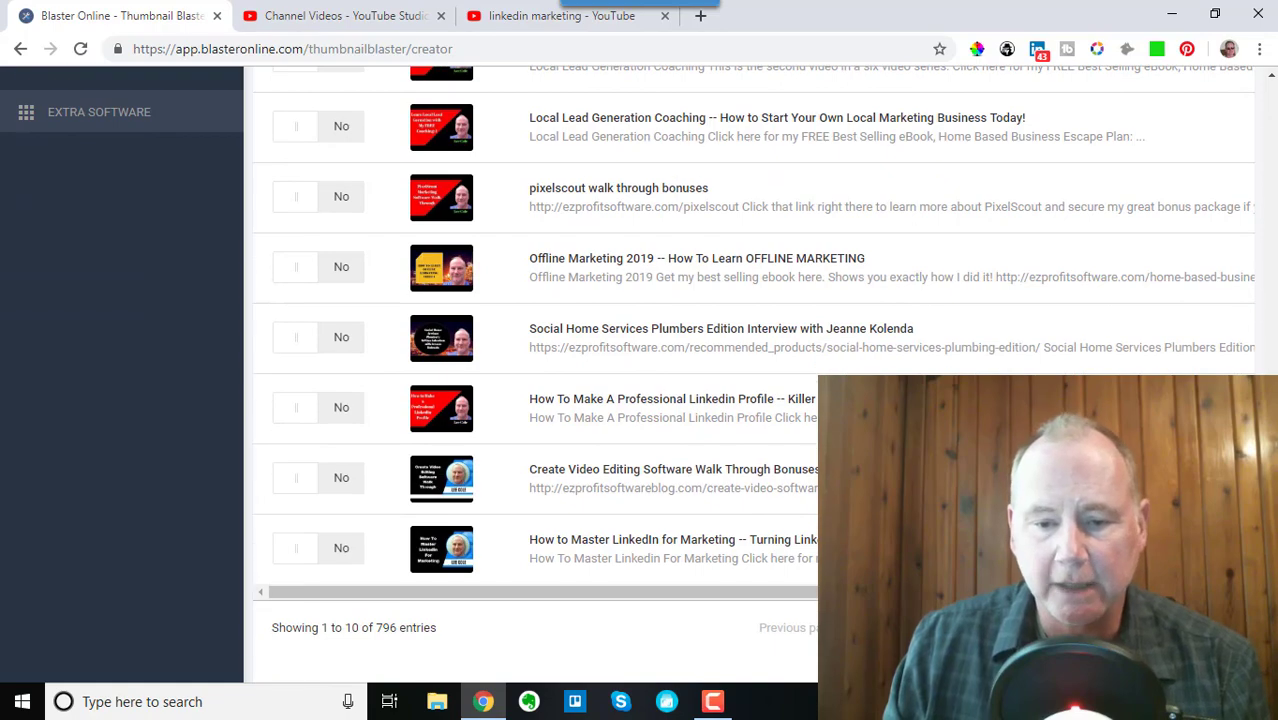
pyautogui.scroll(3, 640, 380)
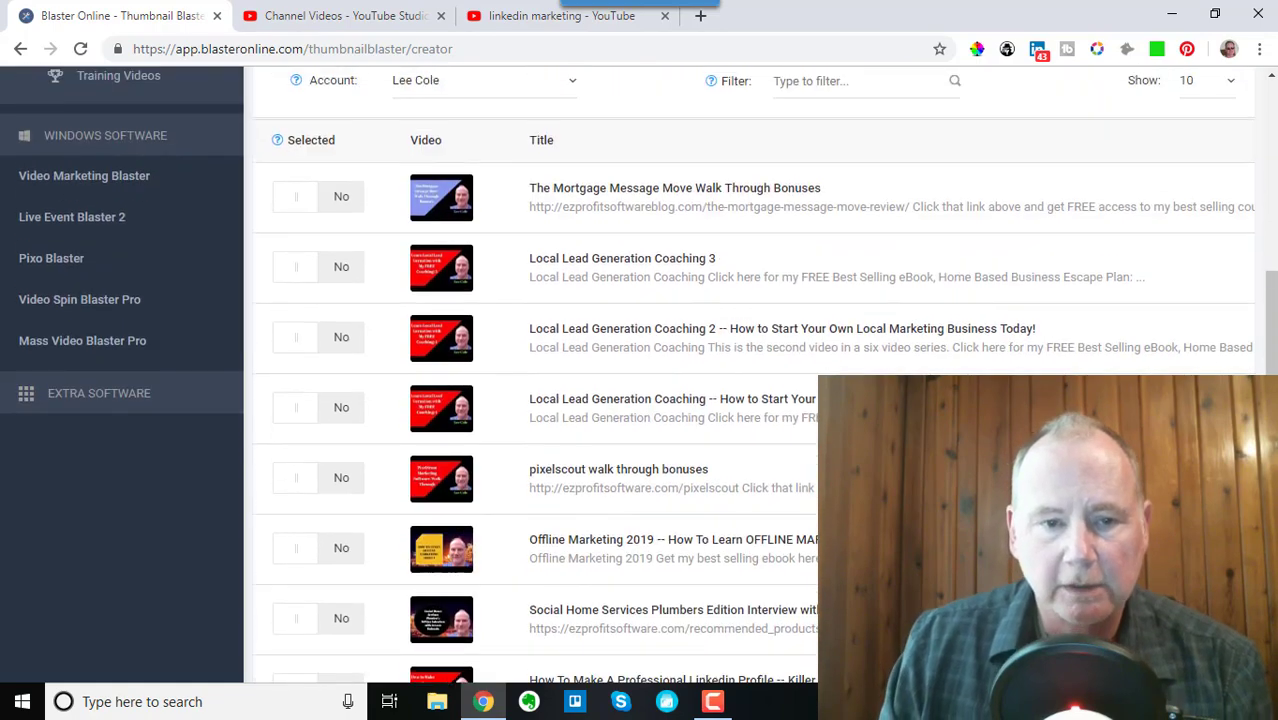
pyautogui.scroll(-2, 640, 380)
pyautogui.scroll(3, 507, 224)
pyautogui.scroll(-1, 507, 224)
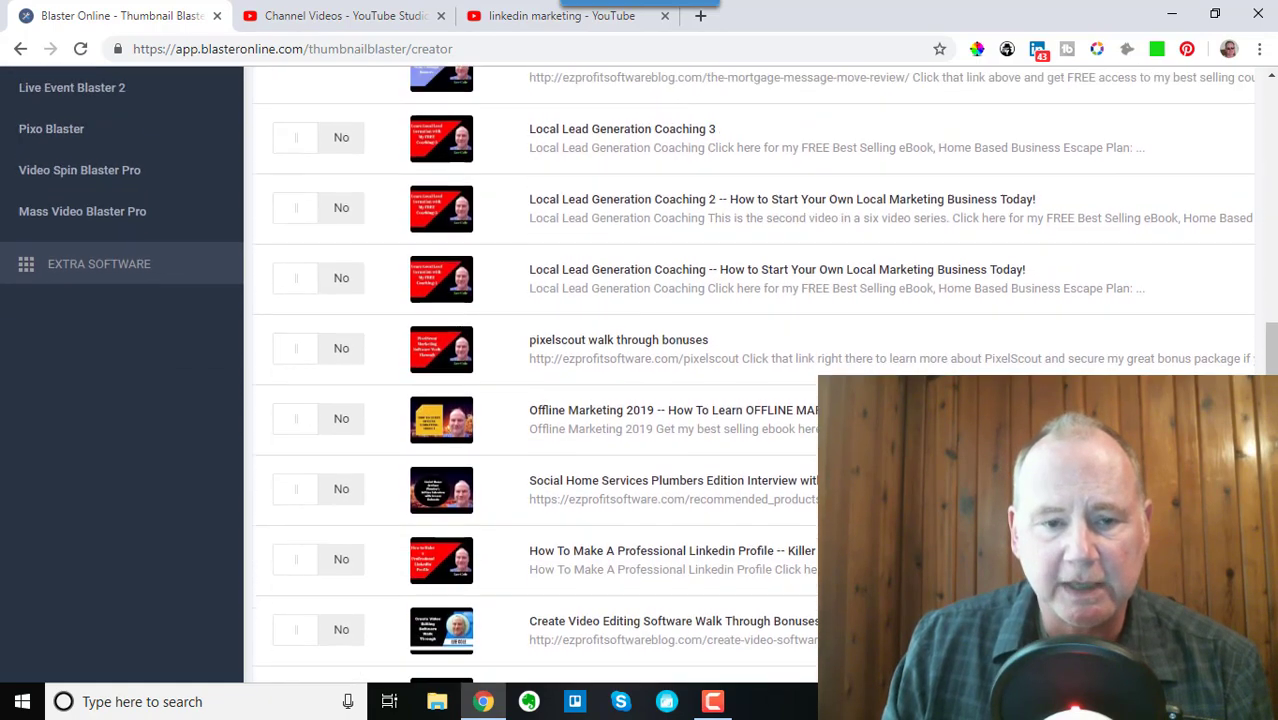
pyautogui.scroll(1, 507, 224)
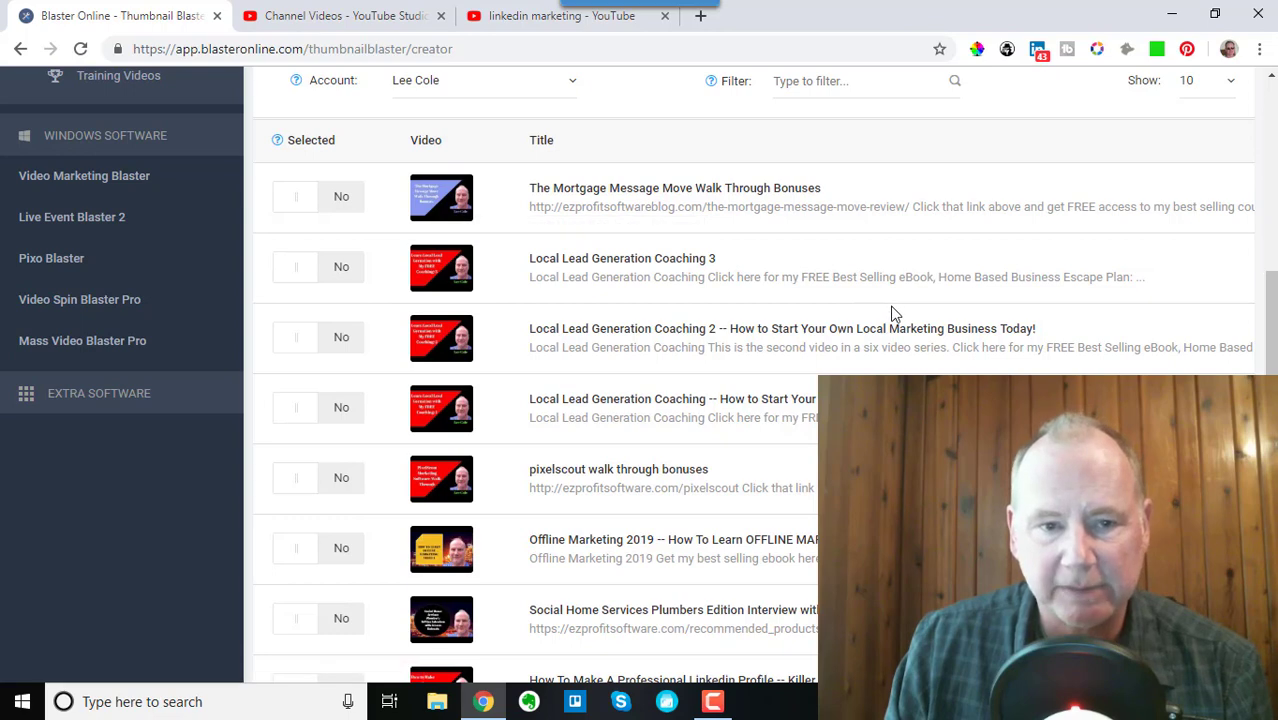
pyautogui.scroll(-4, 893, 316)
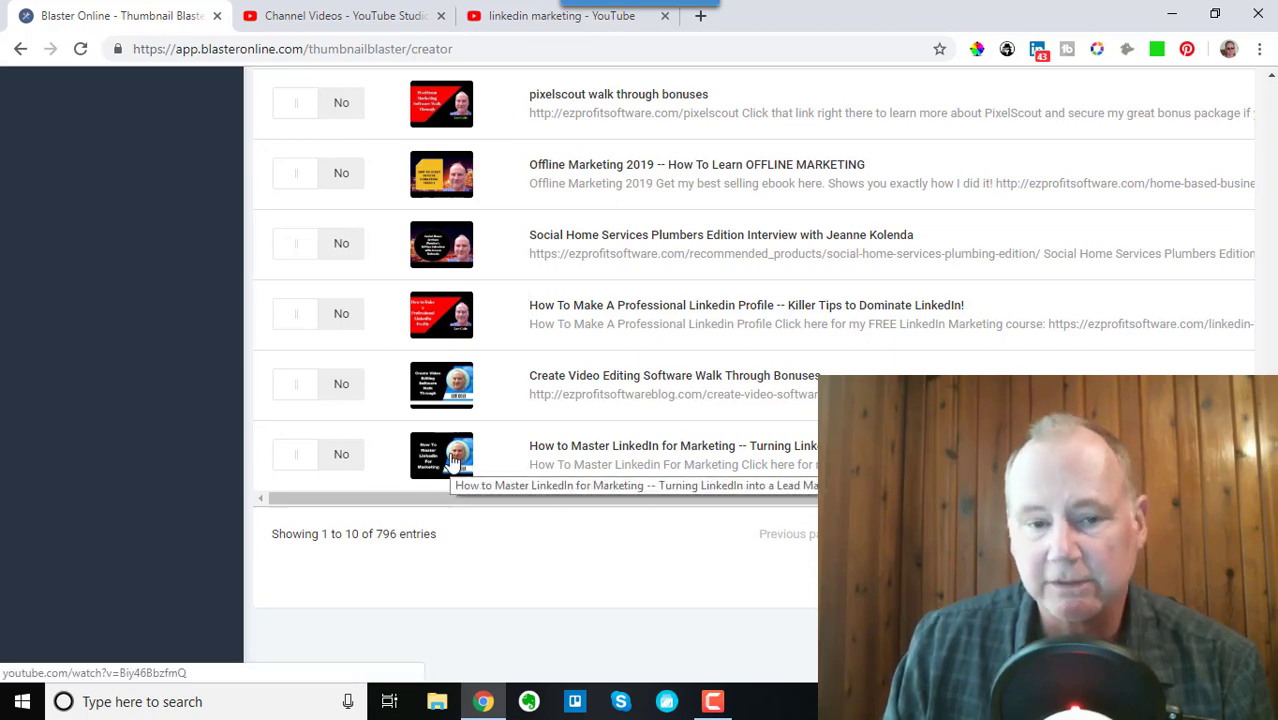
pyautogui.click(505, 453)
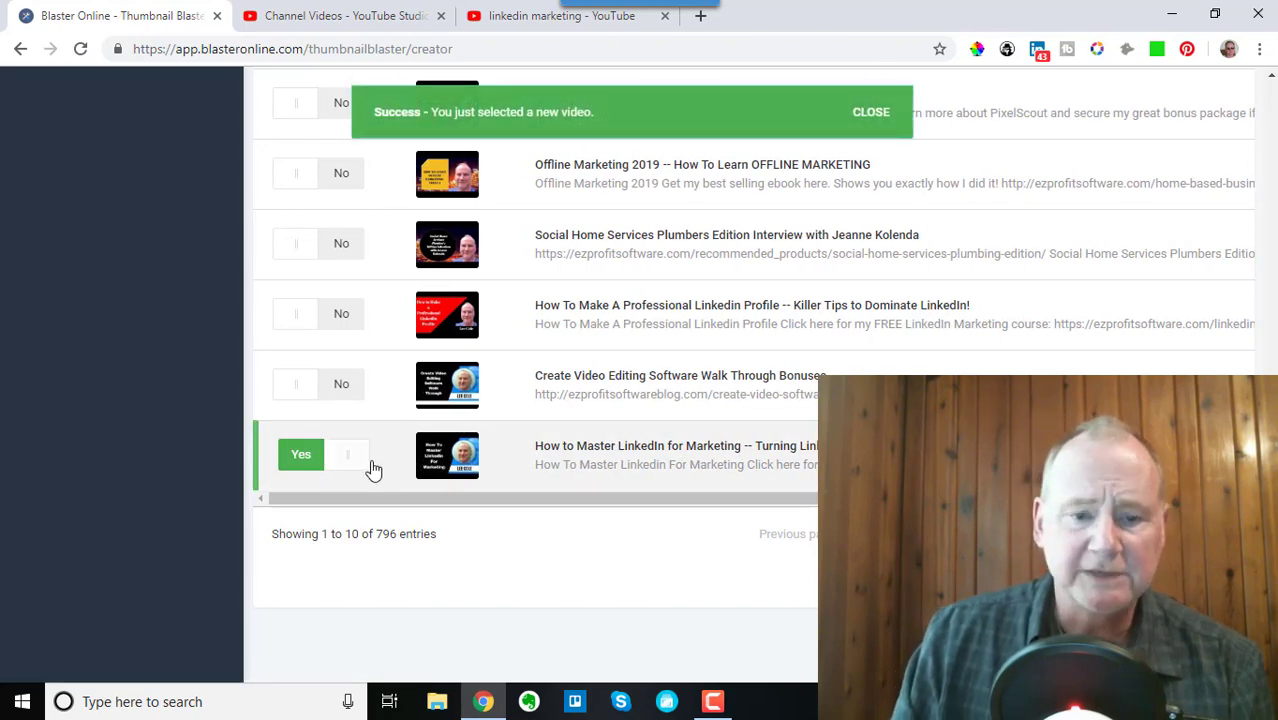
pyautogui.scroll(10, 600, 420)
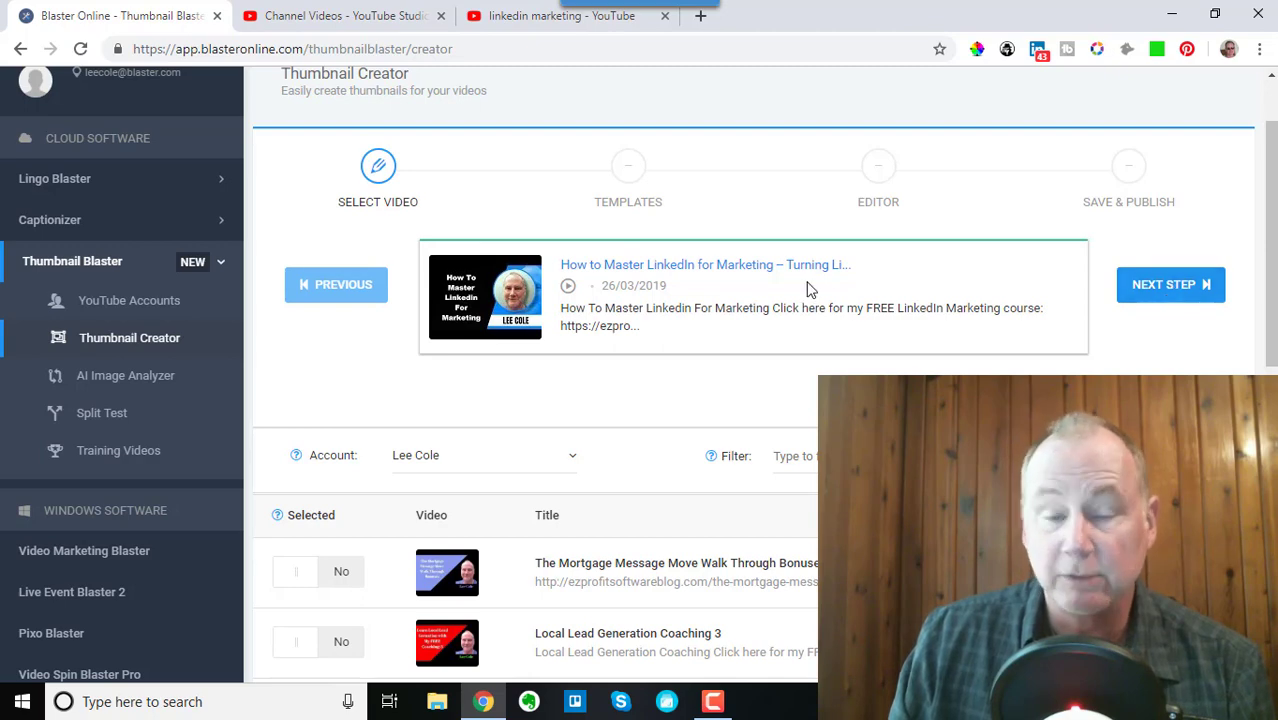
# Step: Move to the template gallery and open 'Marketing - Video Marketing' in the editor as 'Template 1141516'
pyautogui.click(1159, 290)
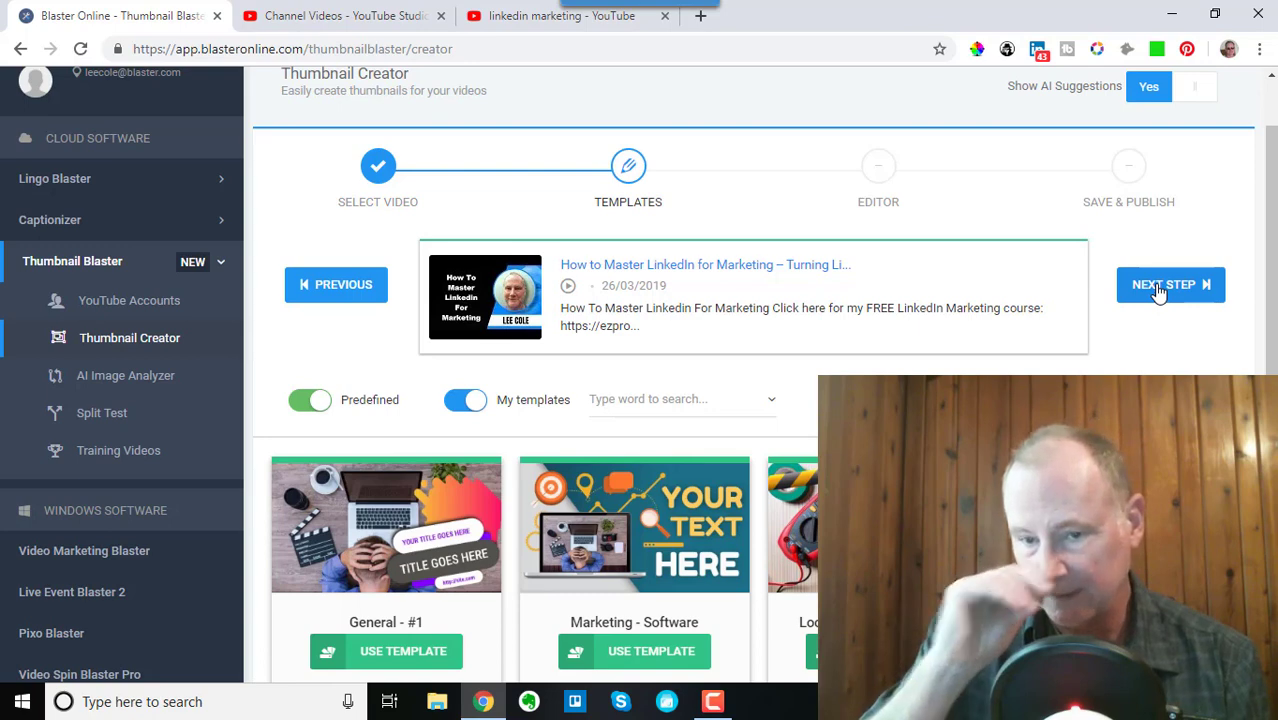
pyautogui.scroll(-2, 540, 560)
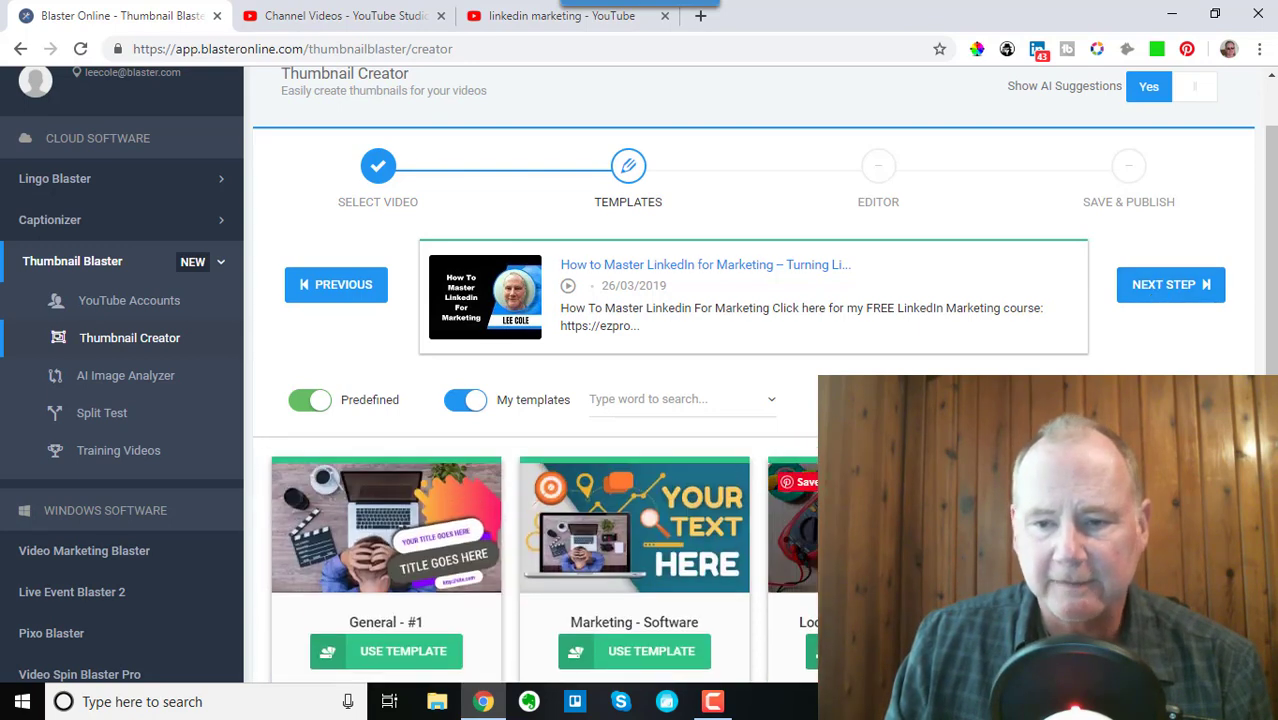
pyautogui.scroll(-4, 640, 400)
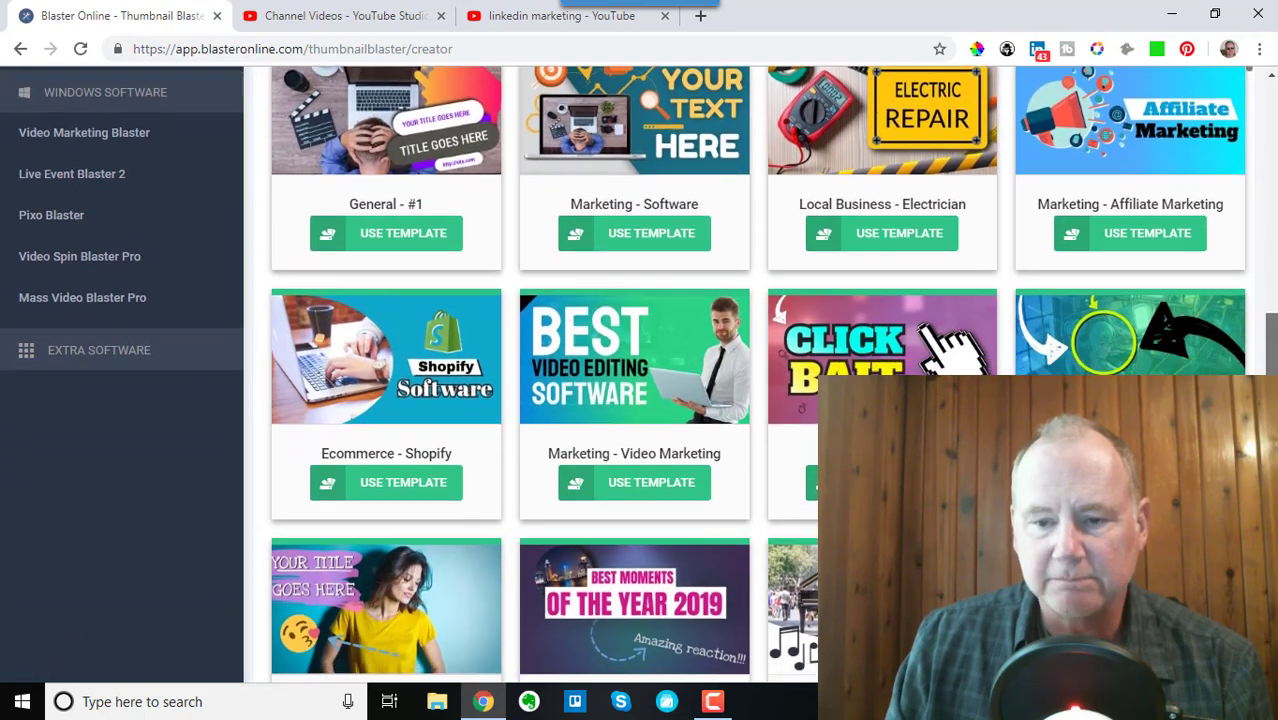
pyautogui.scroll(-8, 640, 400)
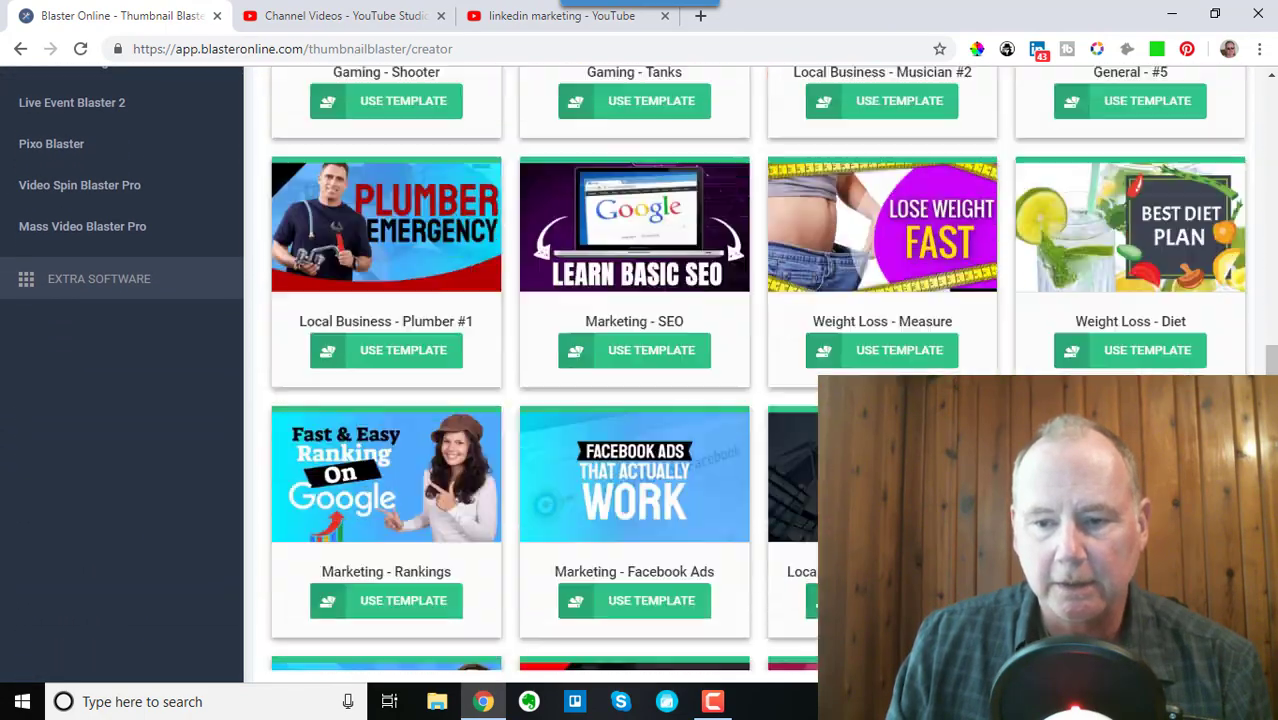
pyautogui.scroll(-15, 640, 400)
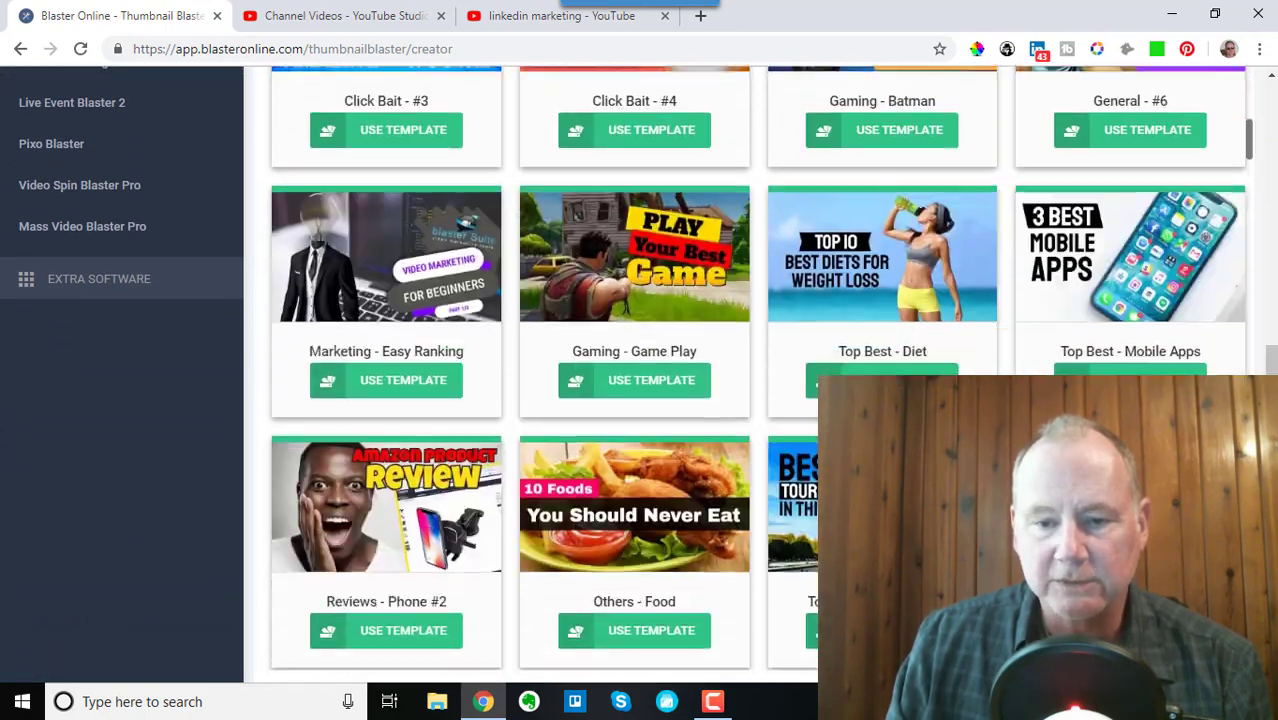
pyautogui.scroll(-8, 640, 400)
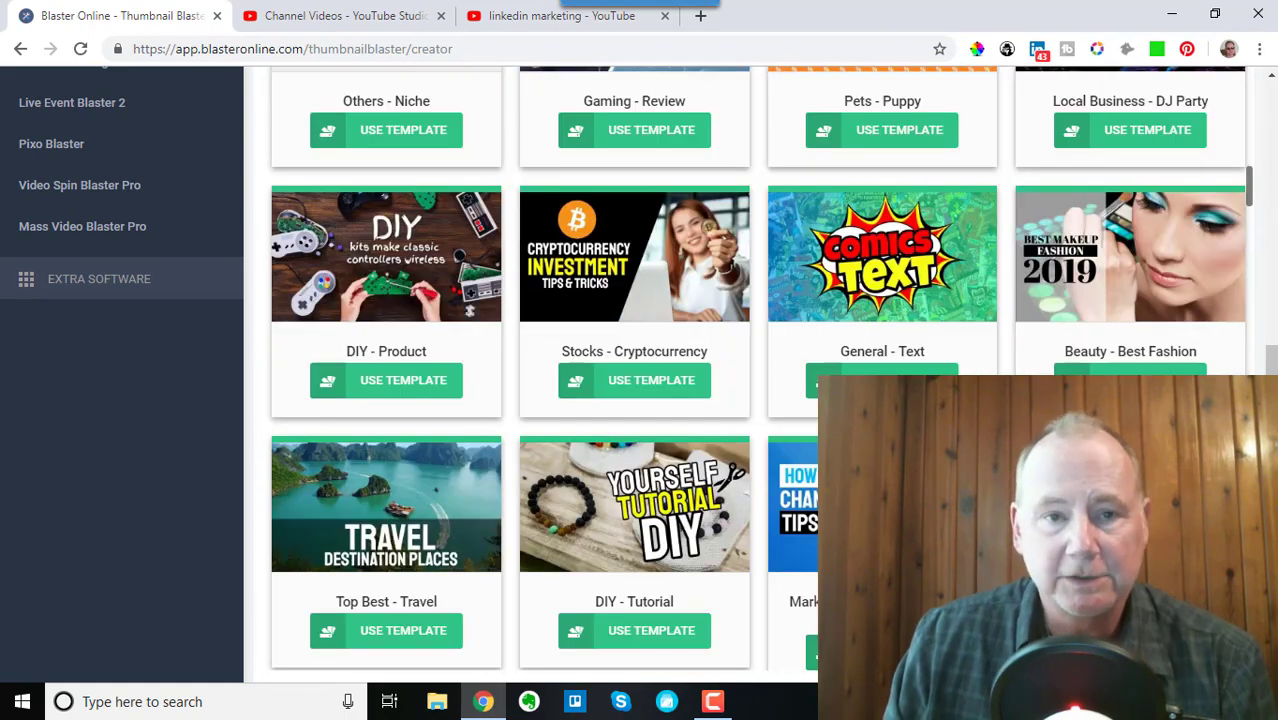
pyautogui.scroll(-5, 640, 400)
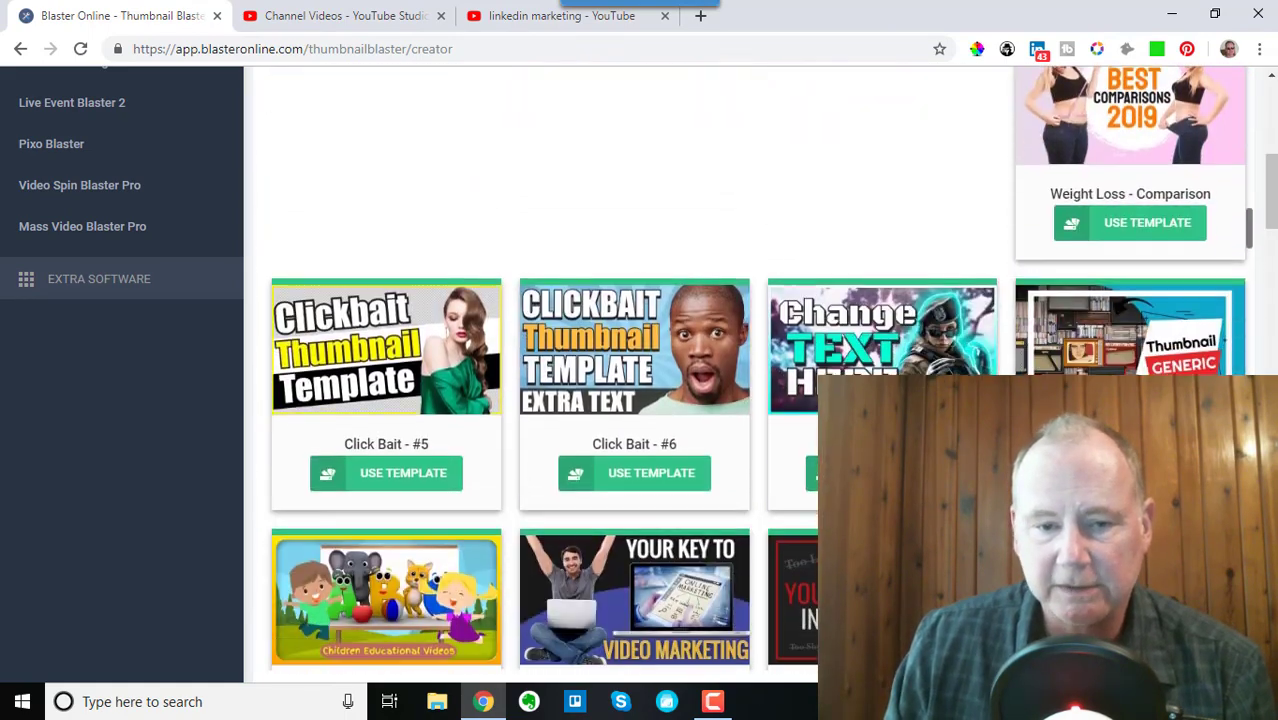
pyautogui.scroll(-10, 640, 400)
pyautogui.scroll(20, 433, 268)
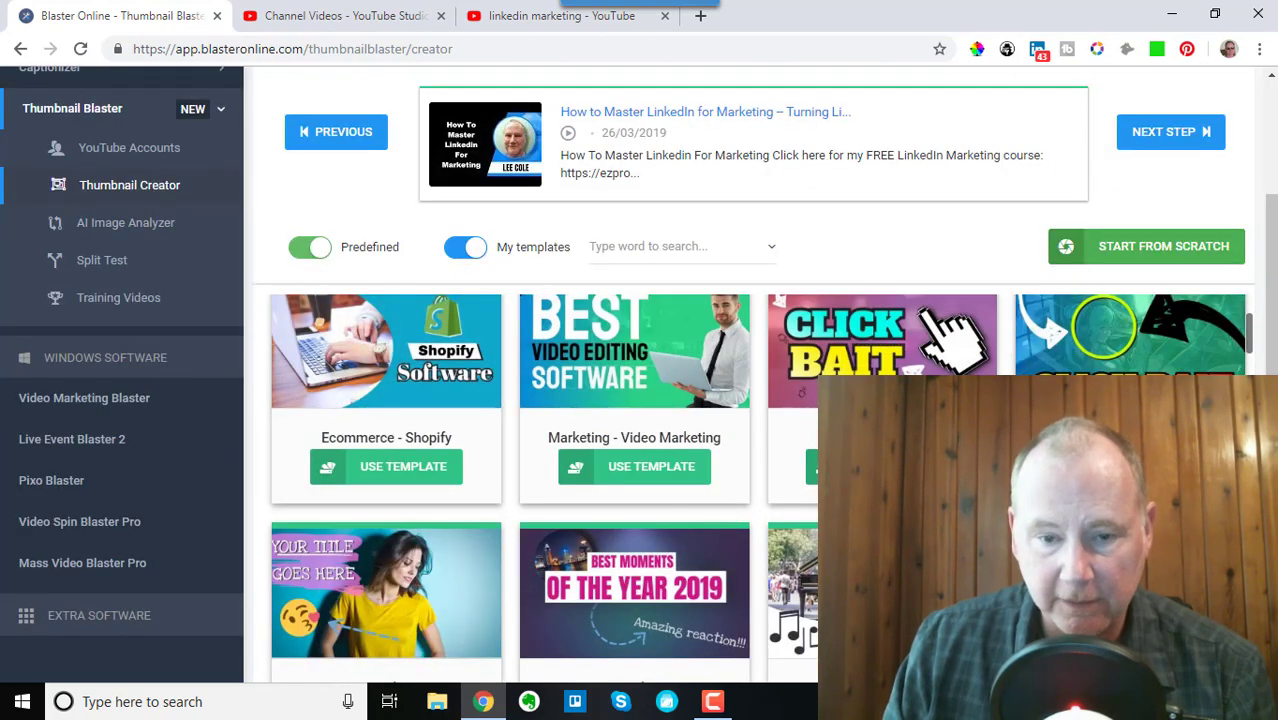
pyautogui.scroll(-2, 761, 504)
pyautogui.scroll(3, 761, 504)
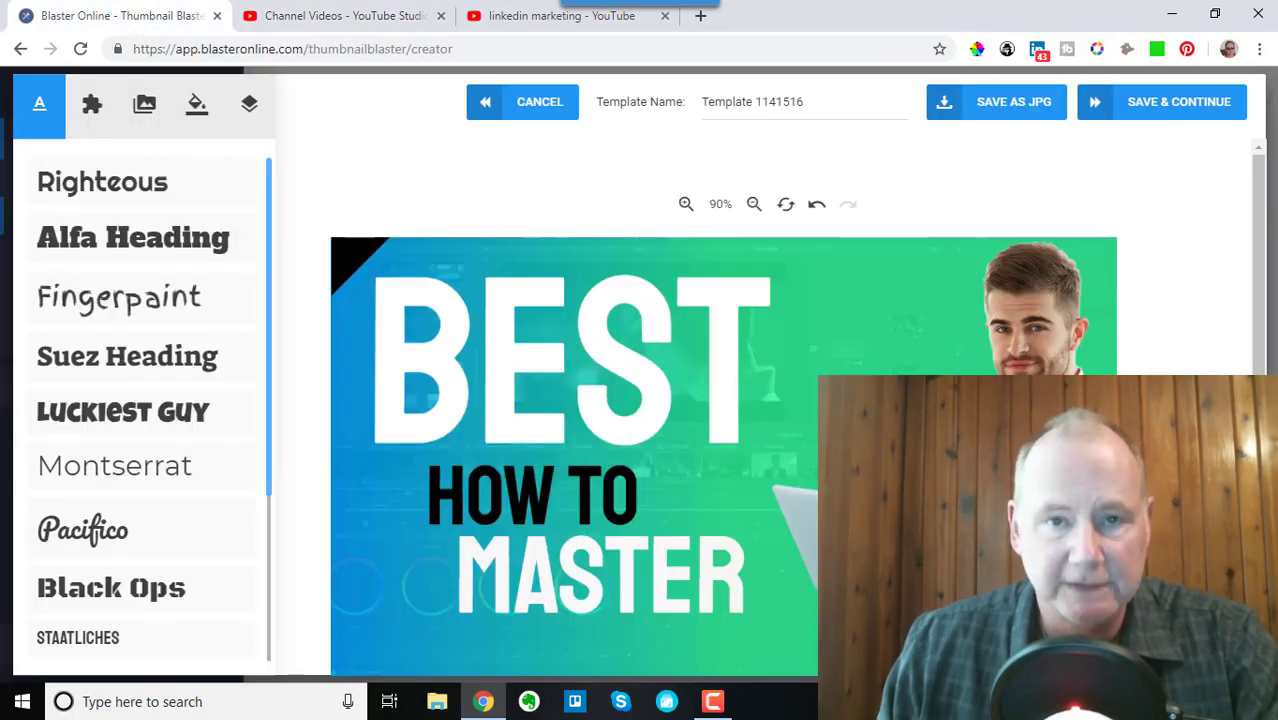
# Step: Replace the template's stock man with your own My Images photo, shrunk on the right
pyautogui.click(1030, 300)
pyautogui.click(155, 500)
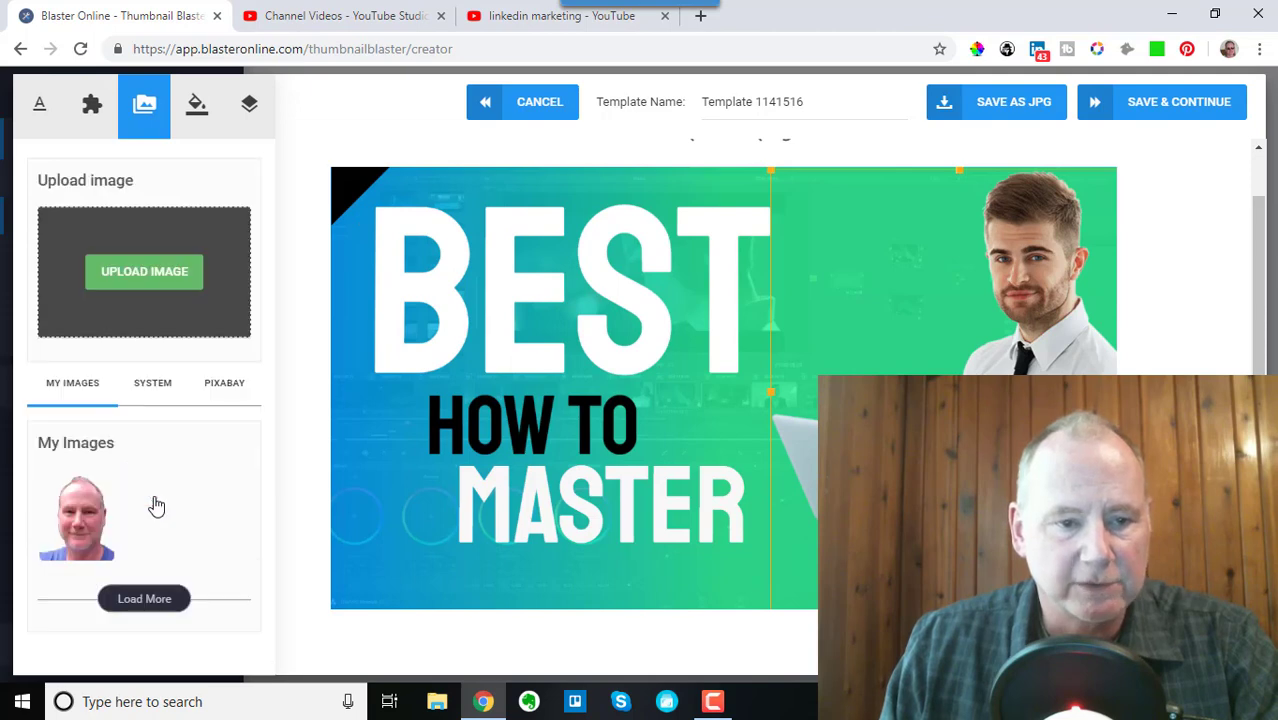
pyautogui.click(68, 515)
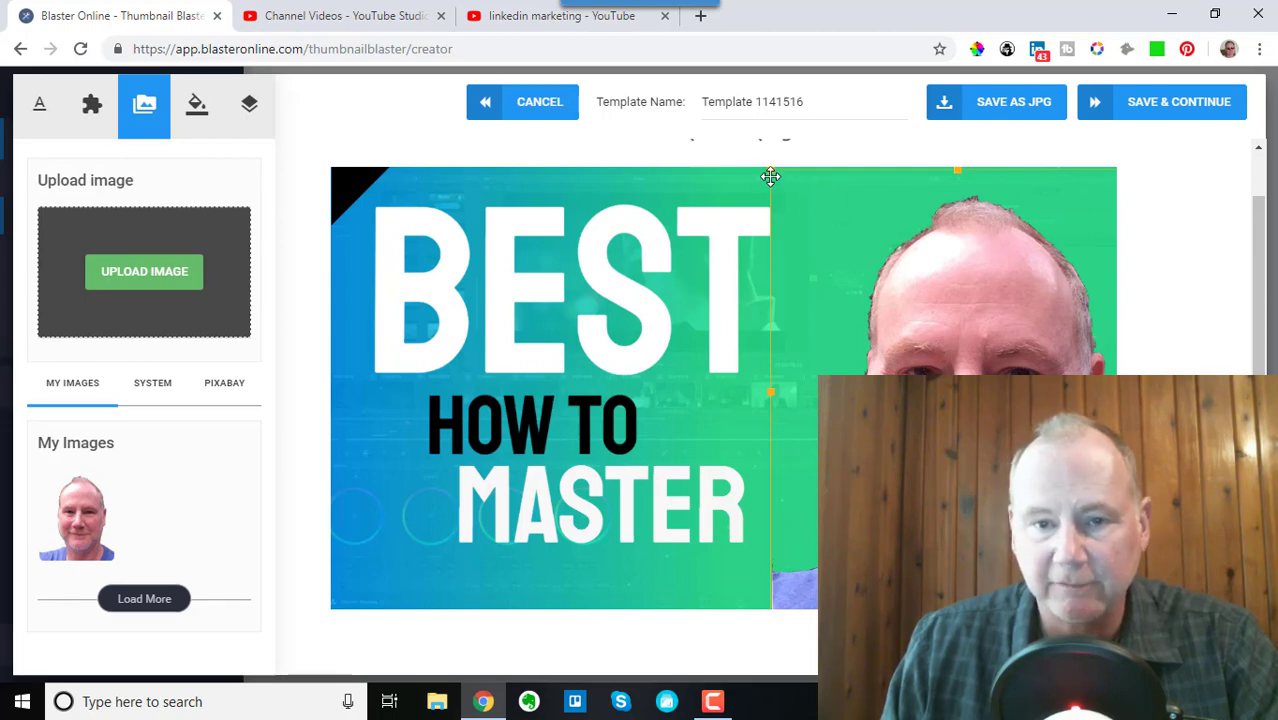
pyautogui.moveTo(769, 170); pyautogui.dragTo(836, 248)
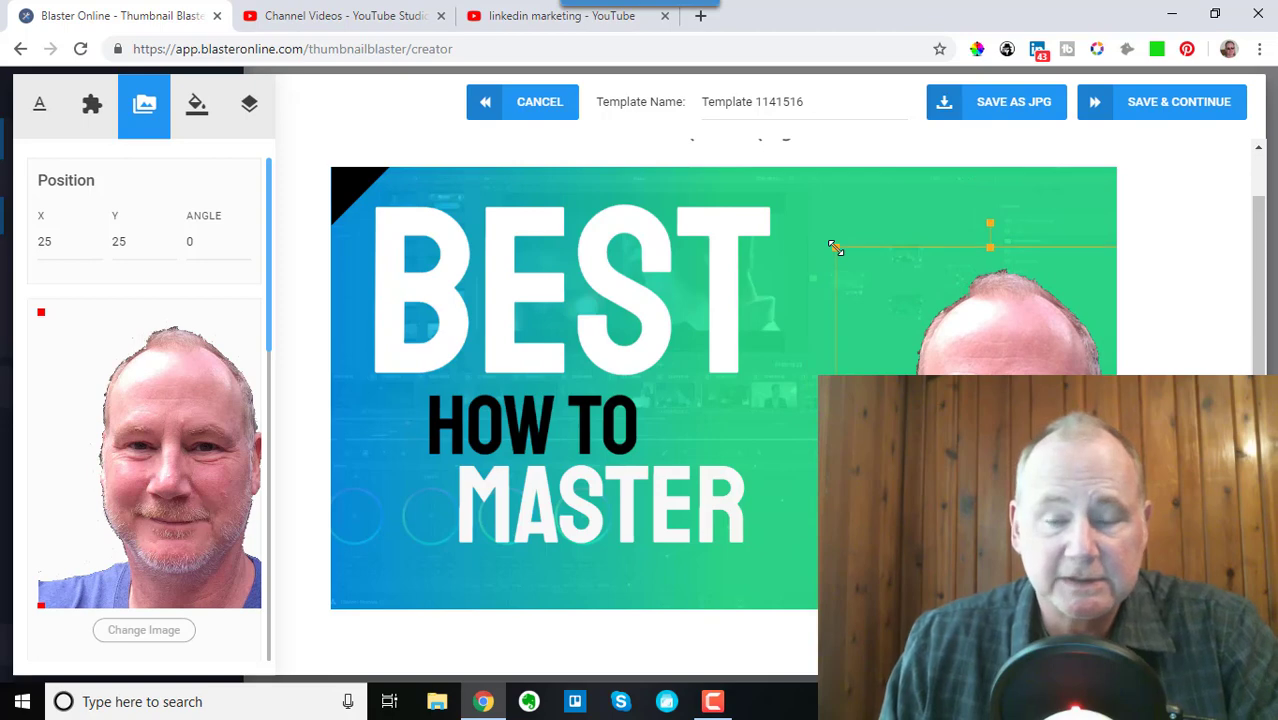
# Step: Review the 'linkedin marketing' YouTube search results, then return to the thumbnail editor
pyautogui.click(515, 22)
pyautogui.scroll(2, 876, 285)
pyautogui.scroll(6, 876, 285)
pyautogui.scroll(1, 879, 286)
pyautogui.scroll(-2, 876, 285)
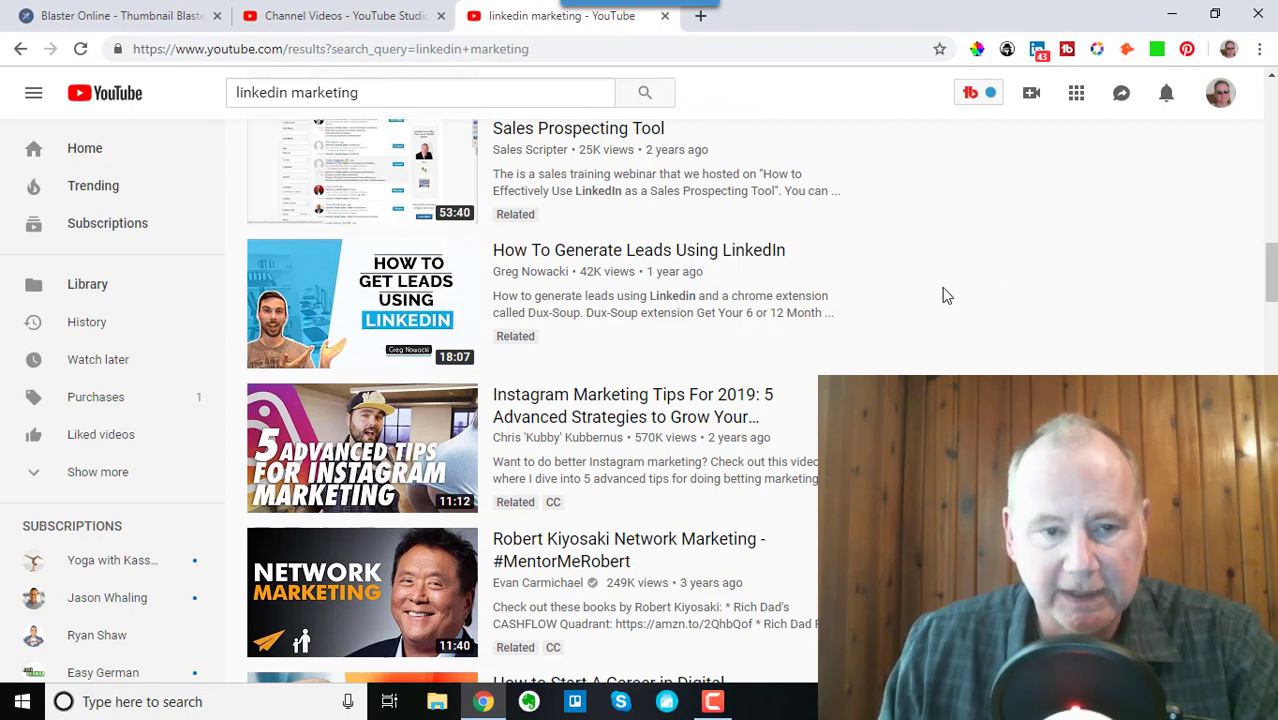
pyautogui.scroll(7, 939, 288)
pyautogui.scroll(8, 939, 288)
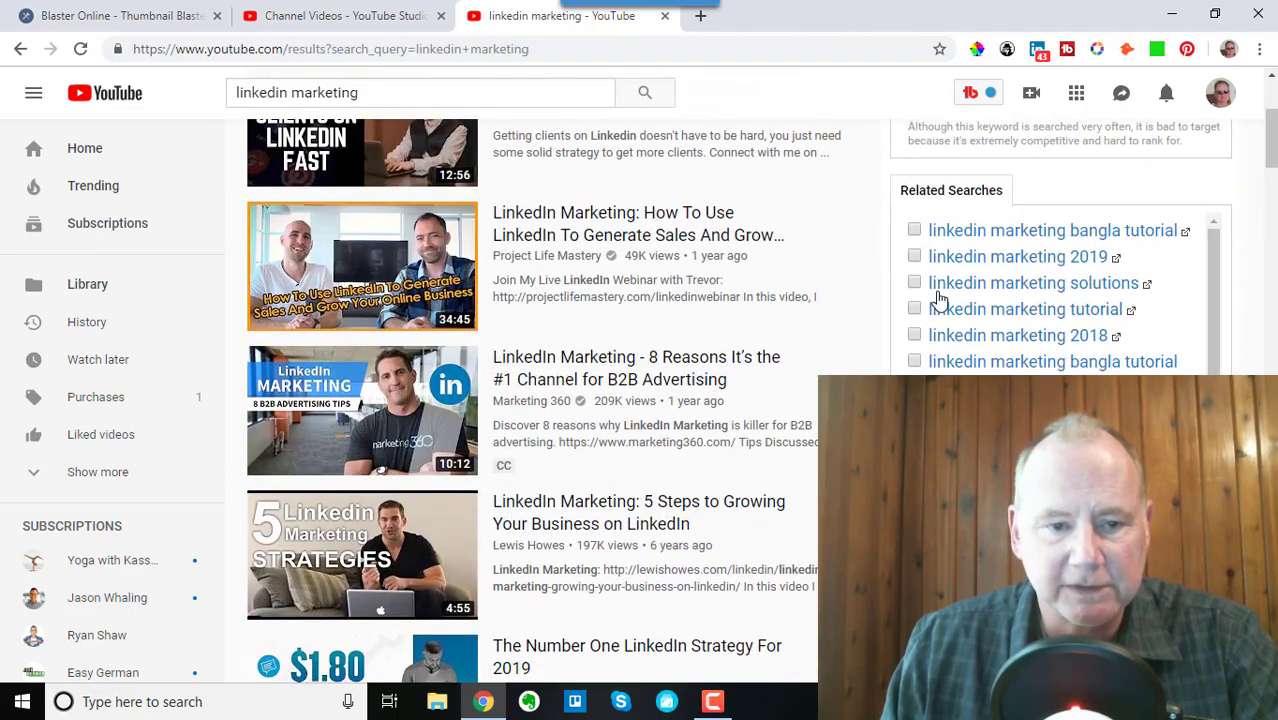
pyautogui.scroll(2, 866, 322)
pyautogui.scroll(1, 866, 325)
pyautogui.hotkey('ctrl', '1')
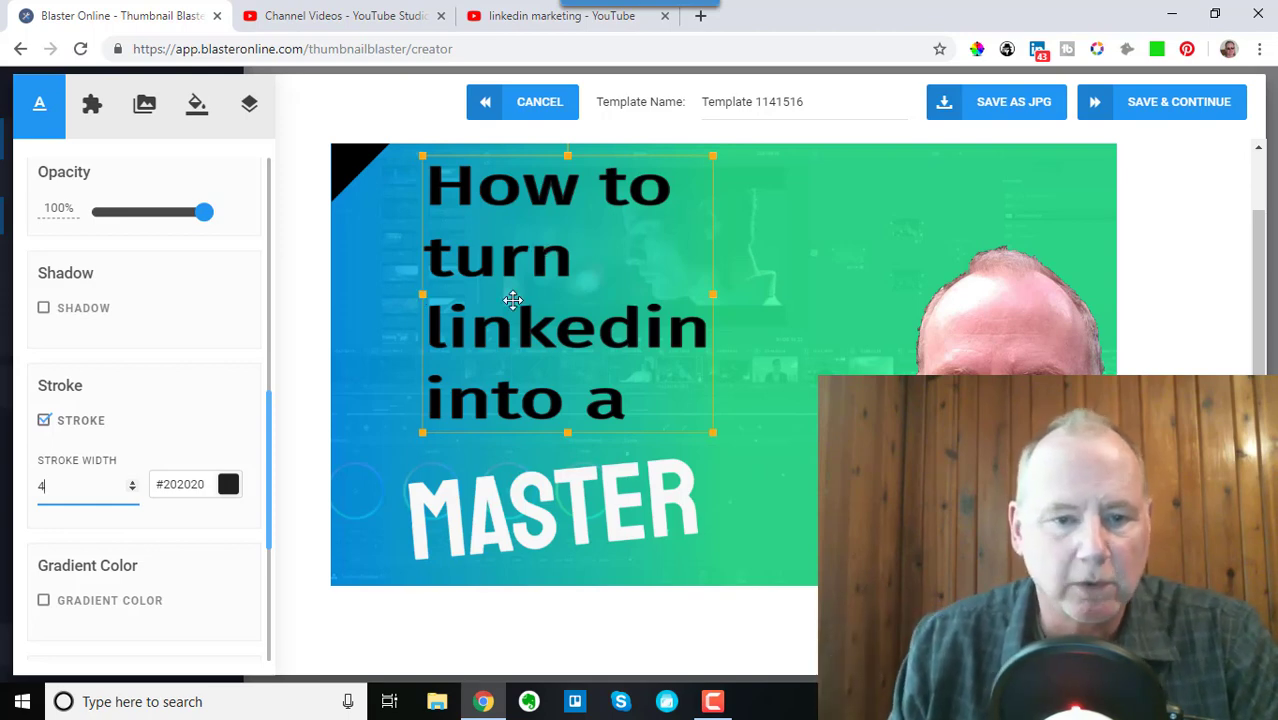
# Step: Glance at the channel's uploaded videos in YouTube Studio, then return to the thumbnail editor
pyautogui.click(345, 17)
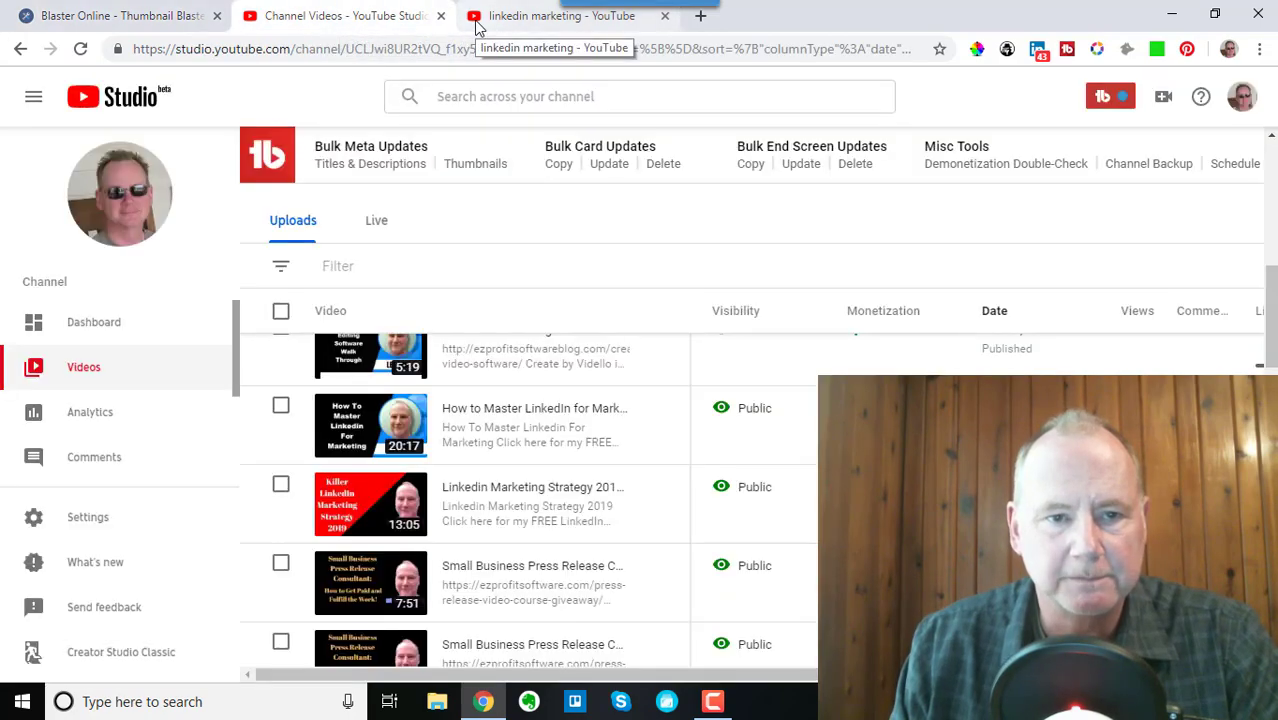
pyautogui.scroll(-3, 535, 418)
pyautogui.scroll(4, 536, 420)
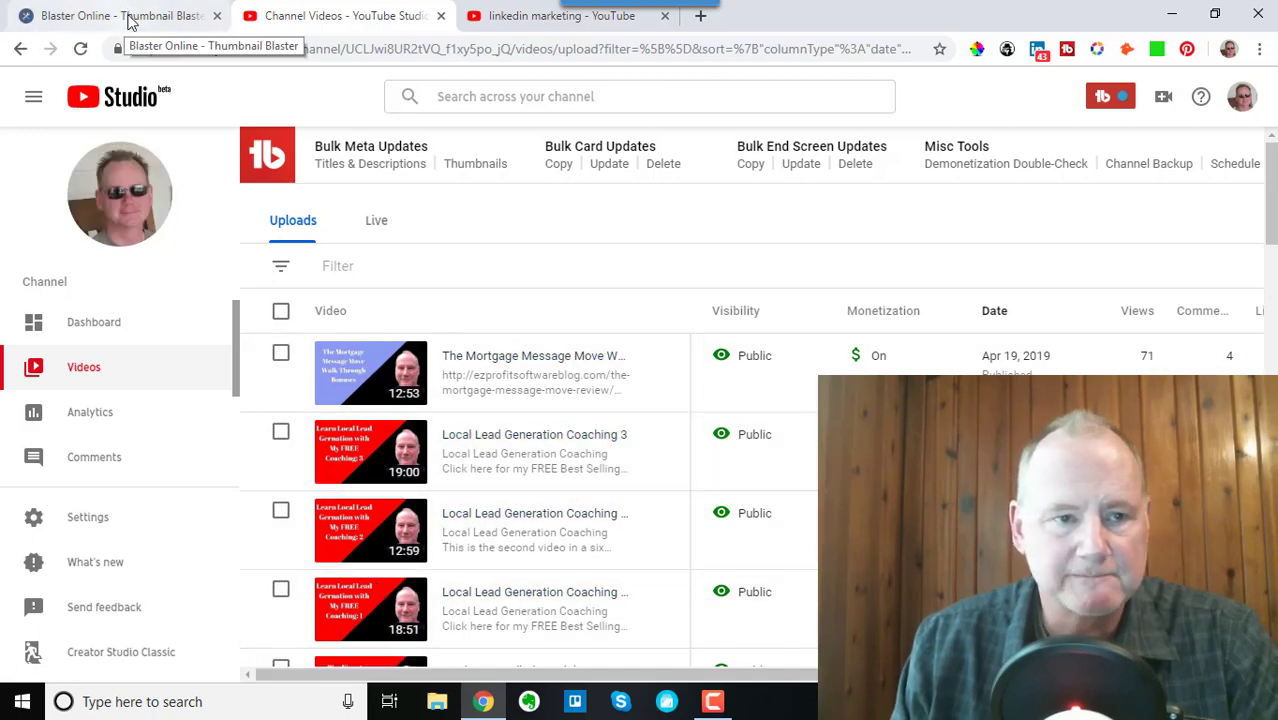
pyautogui.click(127, 20)
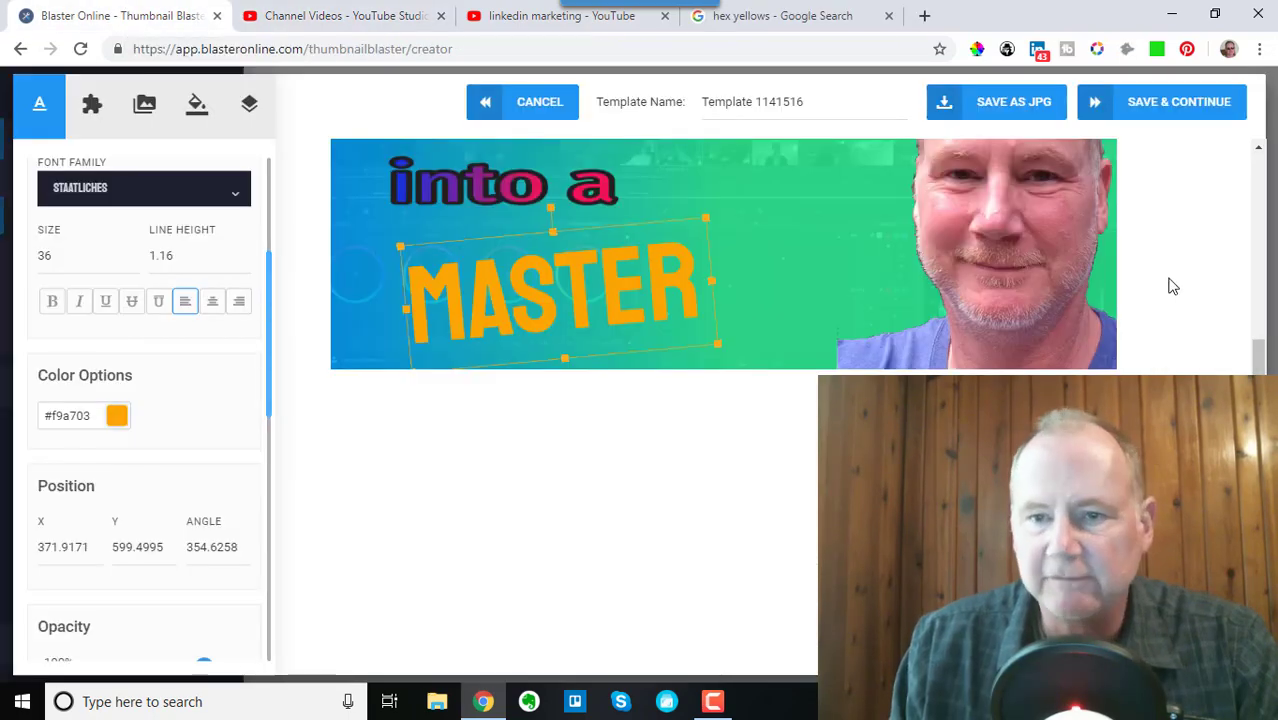
pyautogui.scroll(2, 1172, 287)
pyautogui.scroll(3, 1172, 287)
pyautogui.scroll(-1, 852, 160)
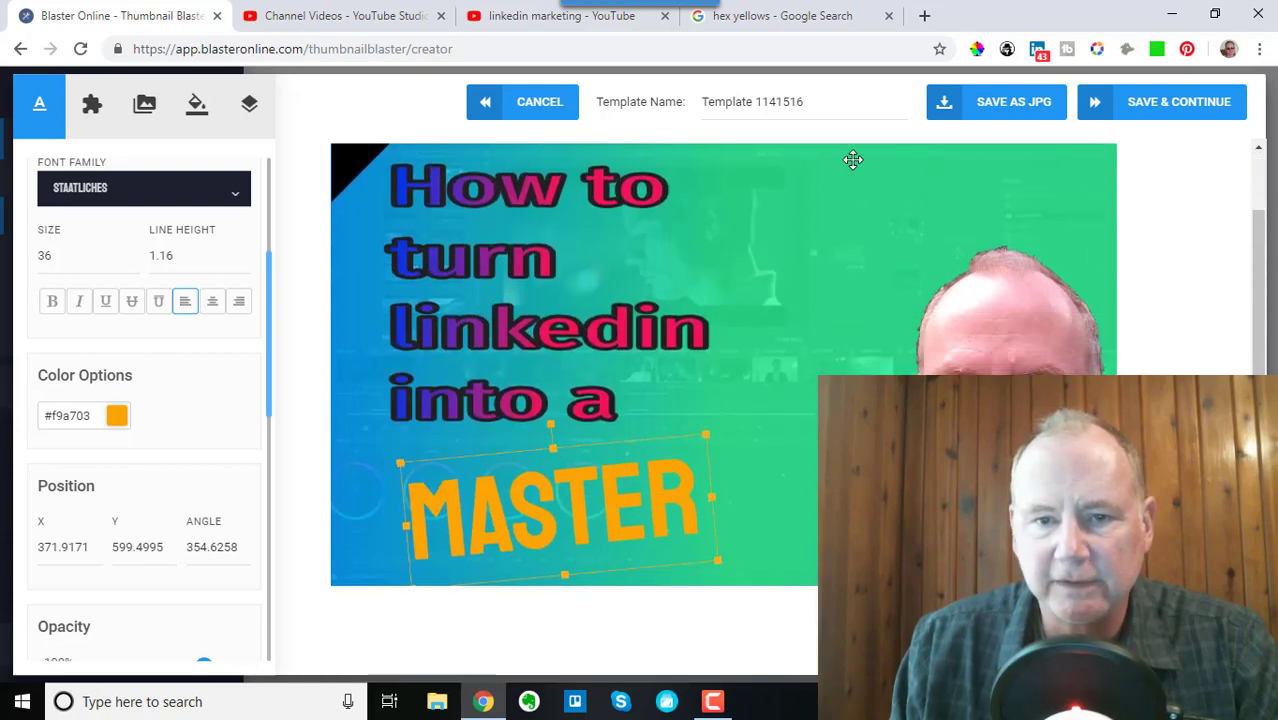
# Step: Rename the template to 'how to master linkedin for marketing' and save it
pyautogui.click(810, 103)
pyautogui.hotkey('ctrl', 'a')
pyautogui.write('how to master linkedin for marketing')
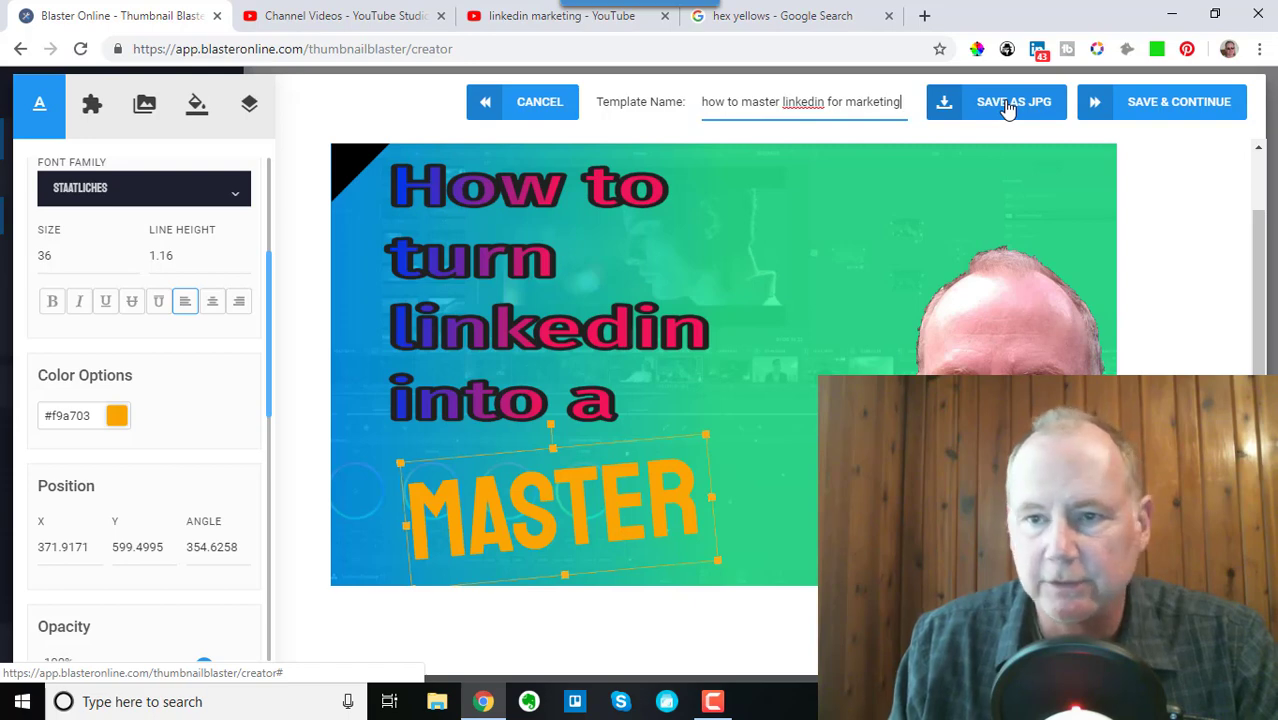
pyautogui.click(1180, 106)
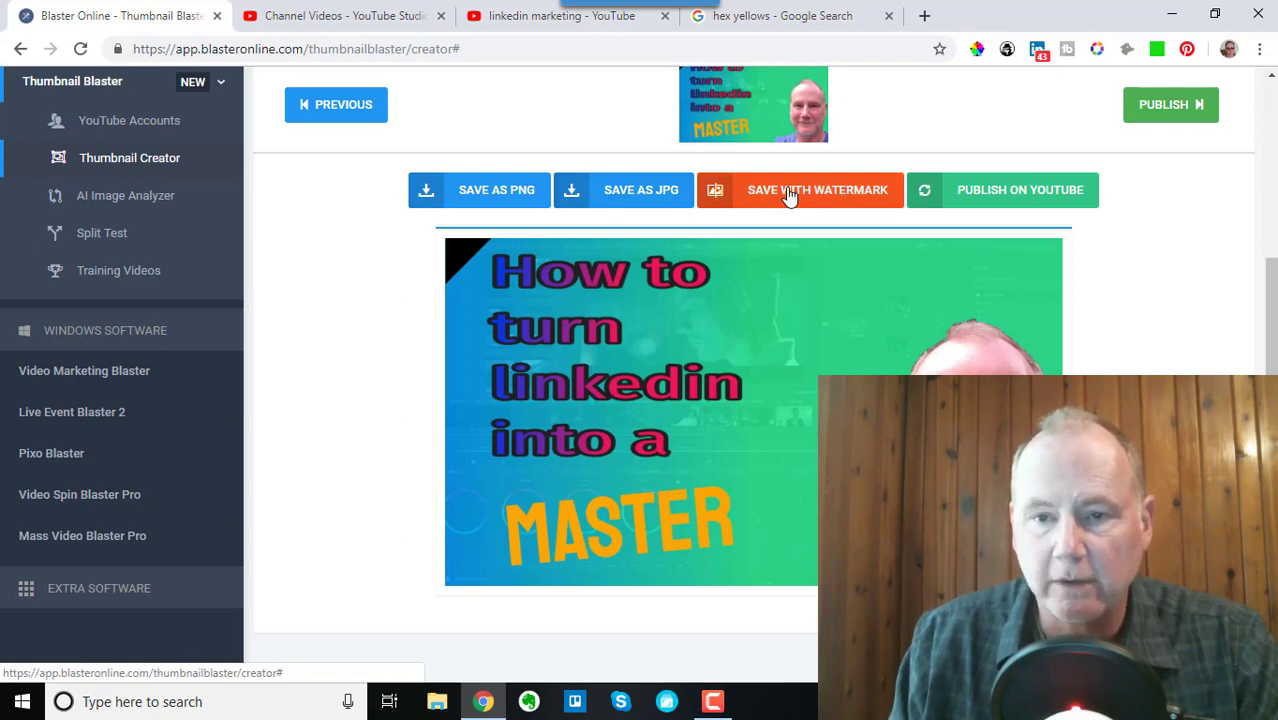
# Step: Publish the design as the video's YouTube thumbnail, then view the channel's uploads in YouTube Studio
pyautogui.click(1014, 204)
pyautogui.click(652, 443)
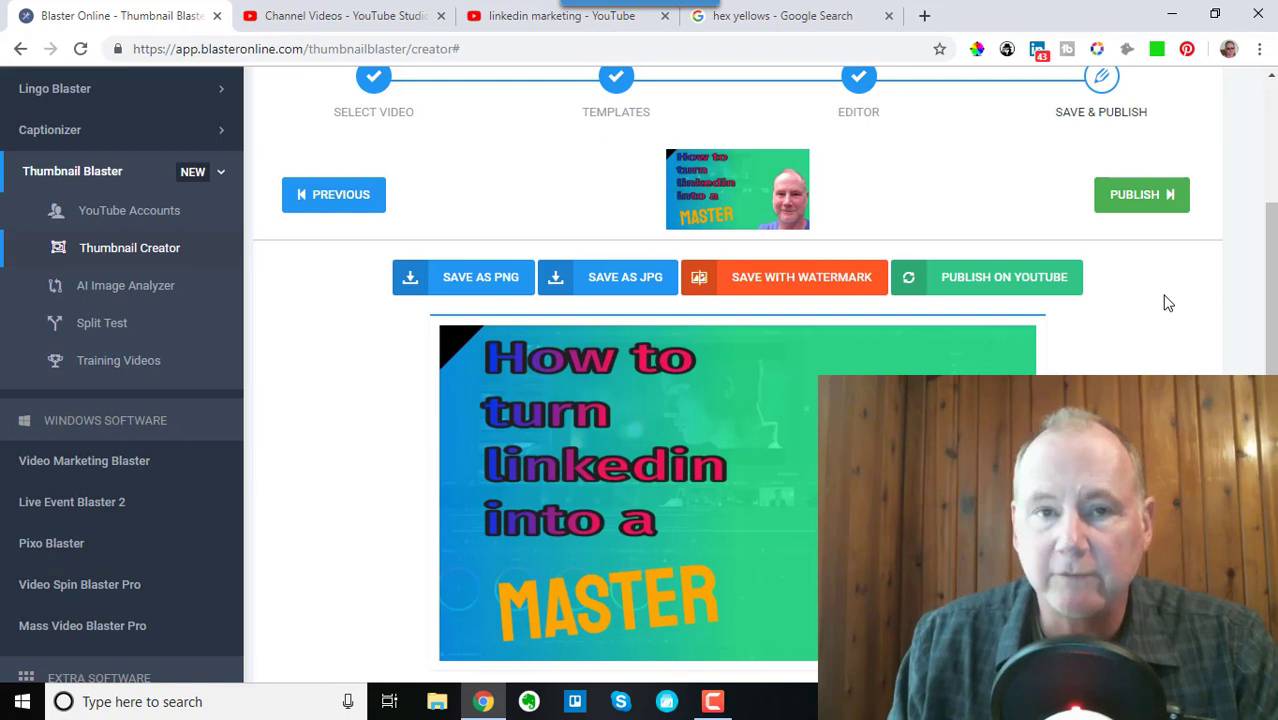
pyautogui.click(352, 18)
pyautogui.scroll(-1, 505, 391)
pyautogui.scroll(1, 505, 472)
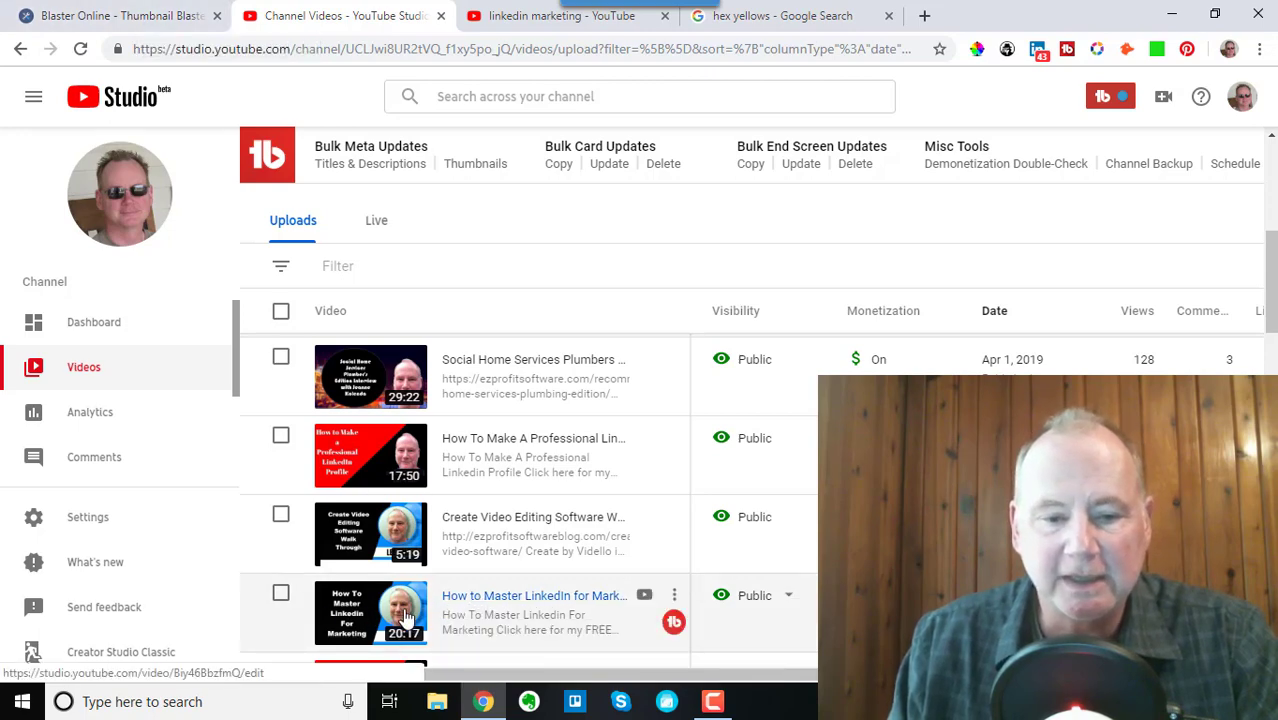
# Step: Return to the Blaster Online tab, landing on Thumbnail Blaster's empty Split Test page
pyautogui.click(147, 24)
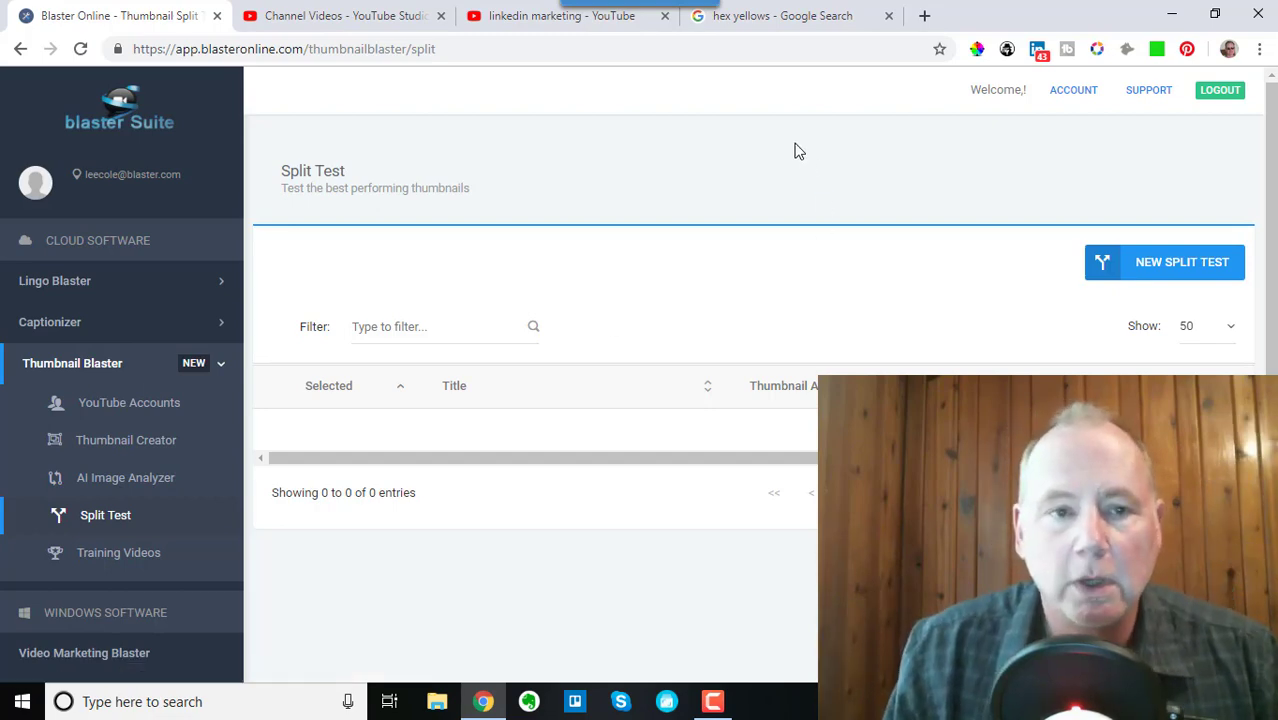
pyautogui.click(379, 17)
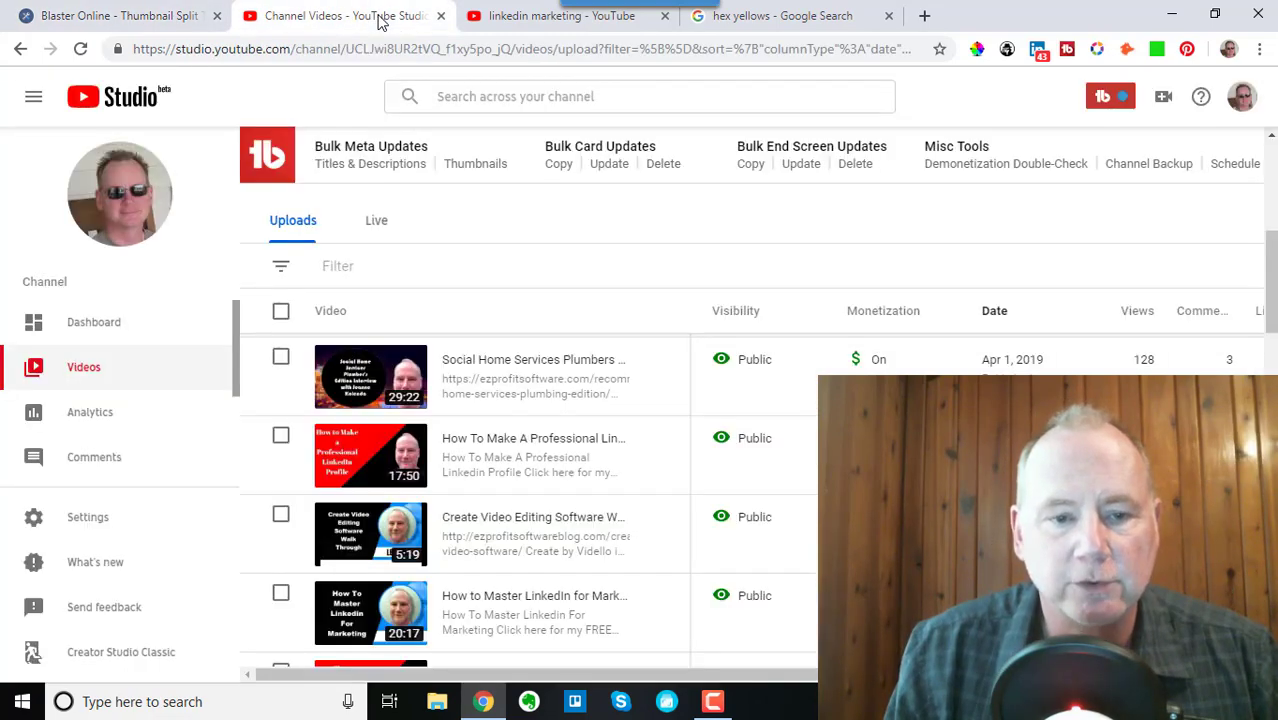
pyautogui.click(533, 17)
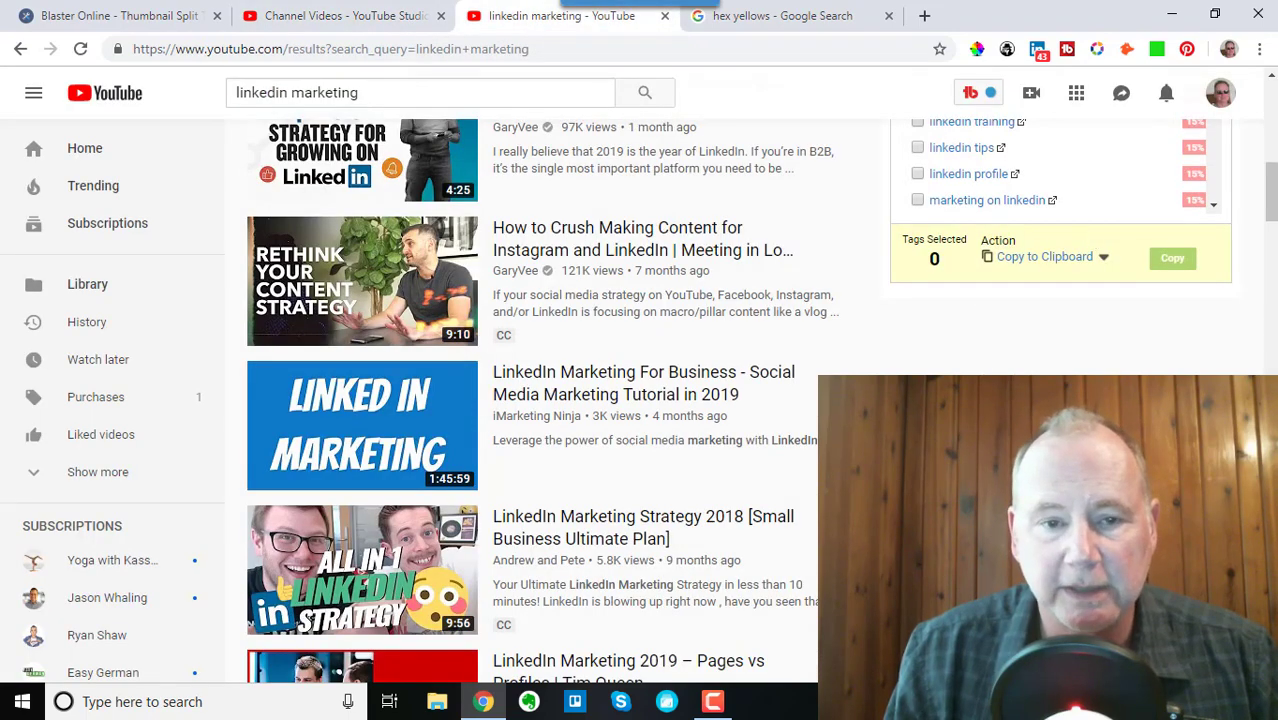
pyautogui.scroll(2, 640, 400)
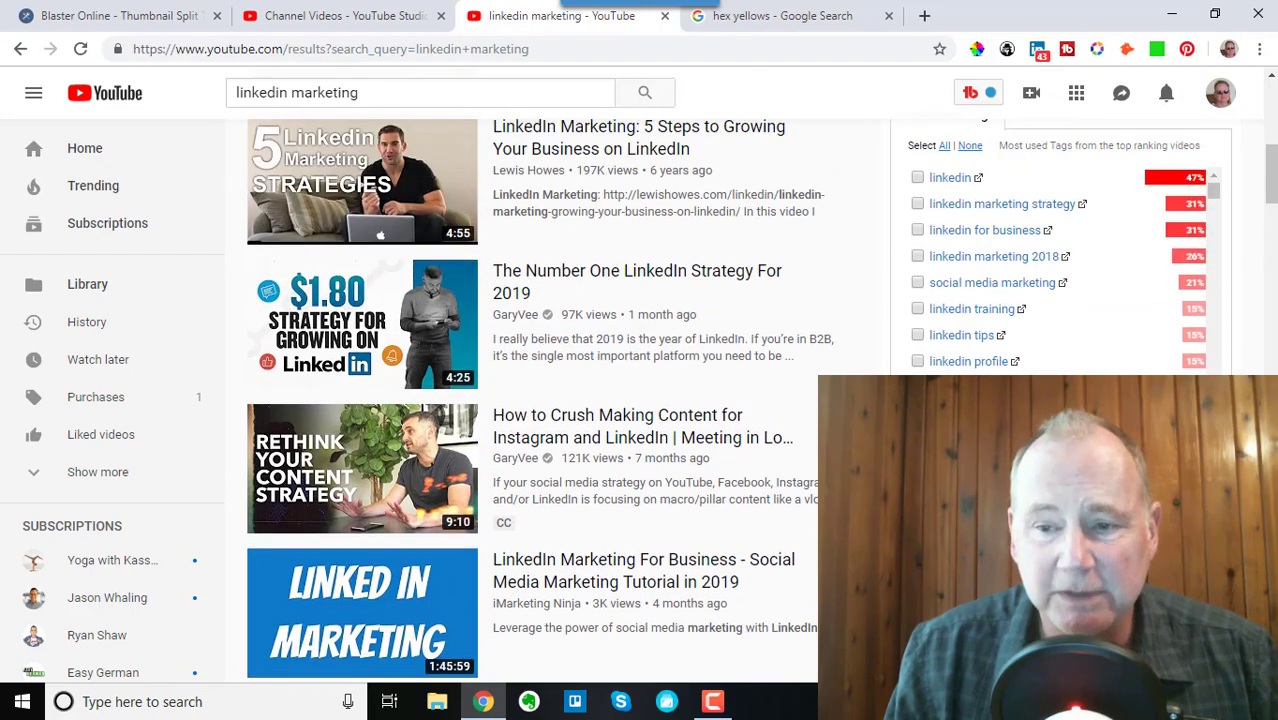
pyautogui.scroll(6, 640, 400)
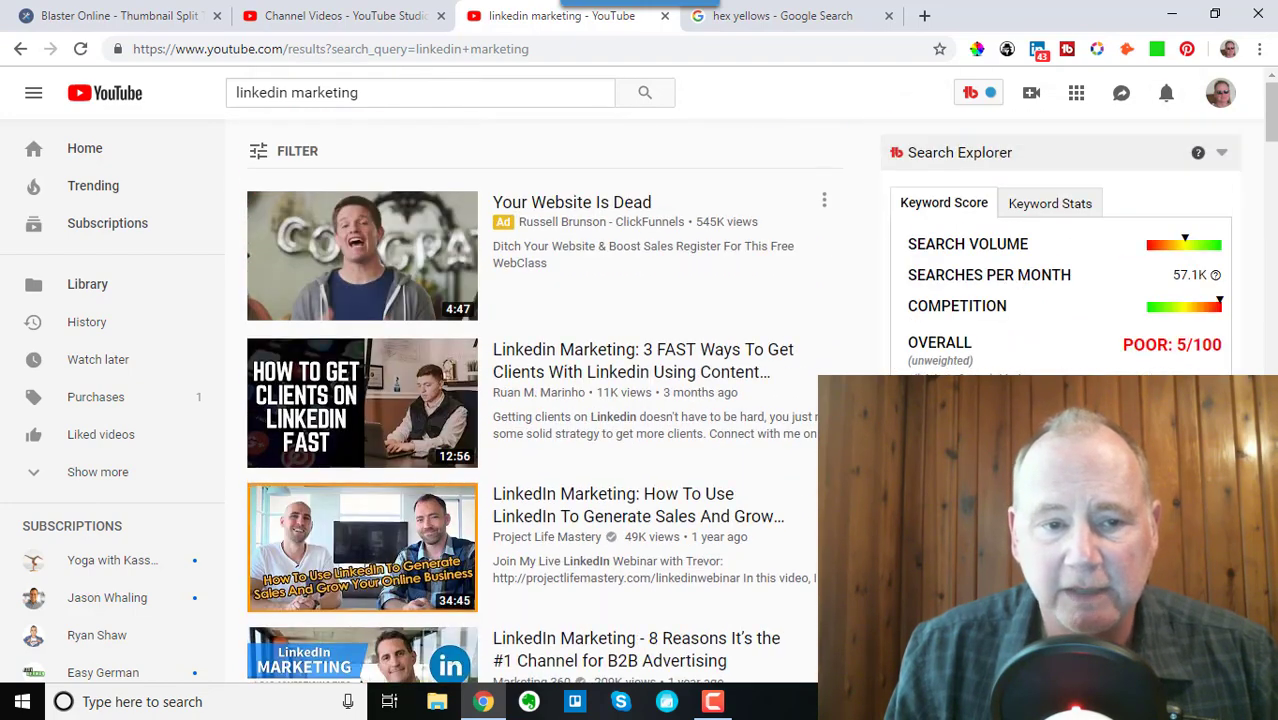
pyautogui.scroll(-4, 640, 400)
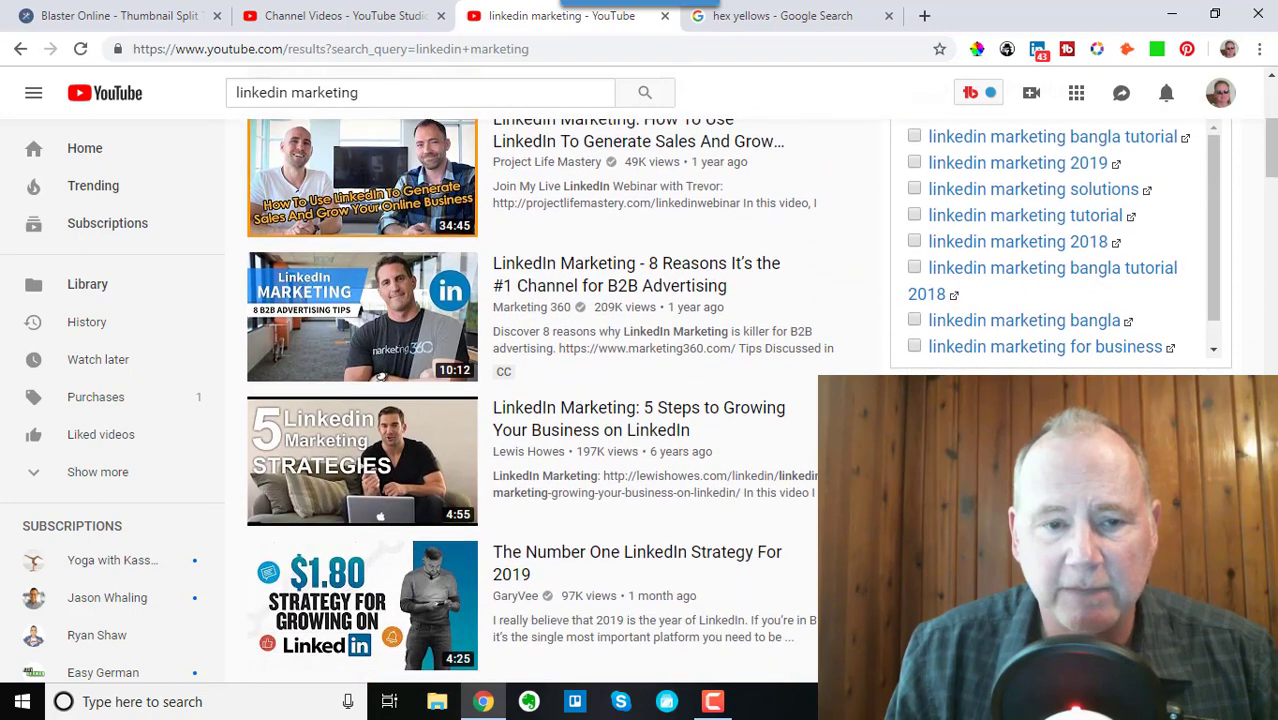
pyautogui.scroll(-2, 640, 400)
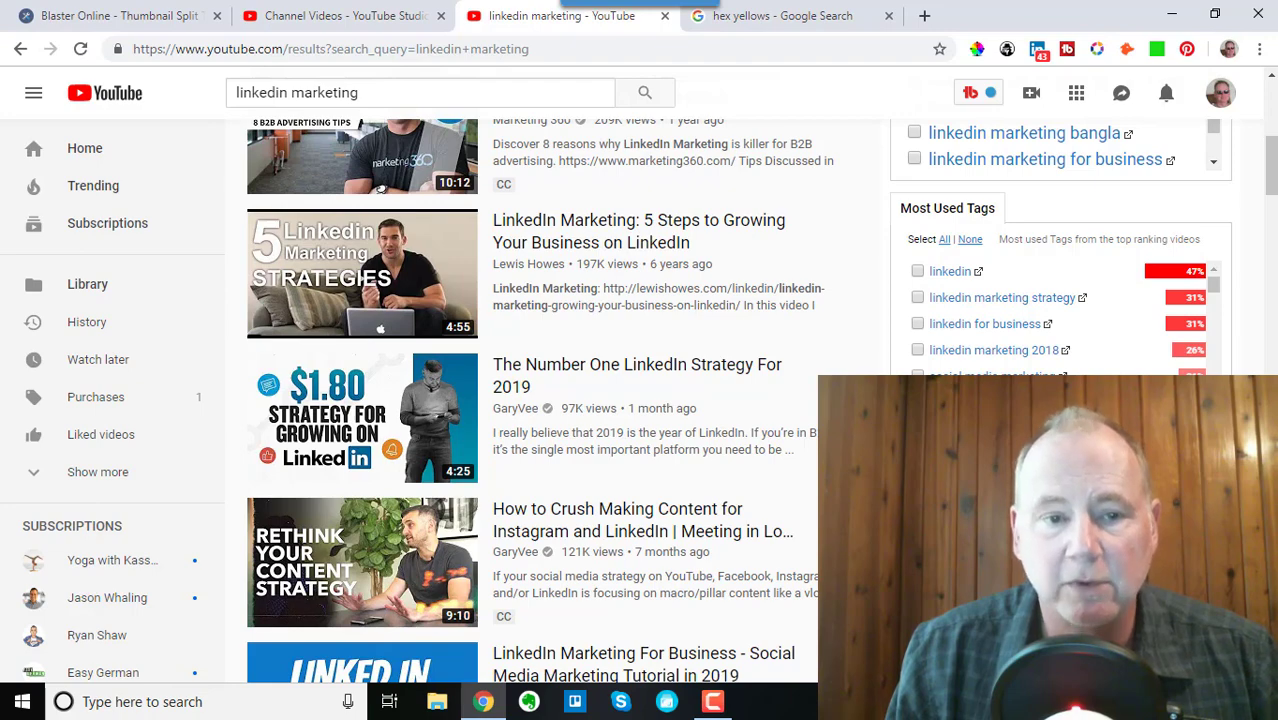
pyautogui.scroll(-2, 607, 535)
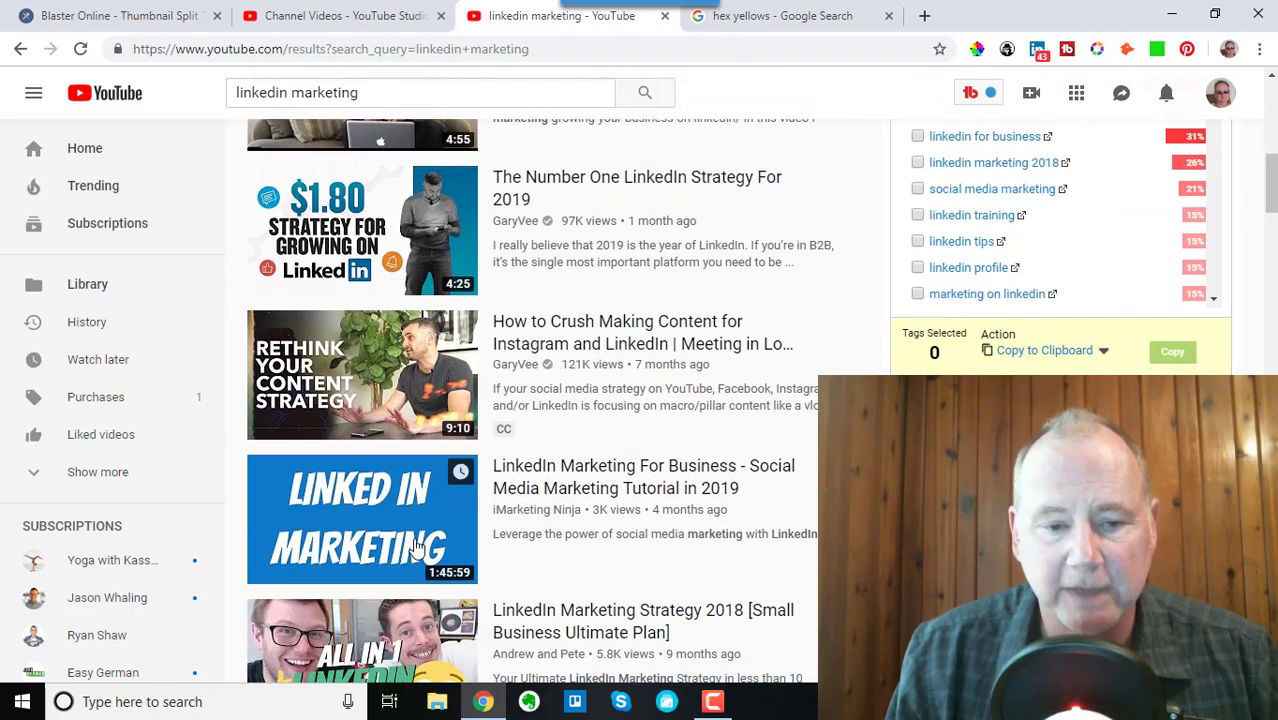
pyautogui.scroll(-1, 1247, 240)
pyautogui.hotkey('ctrl', '1')
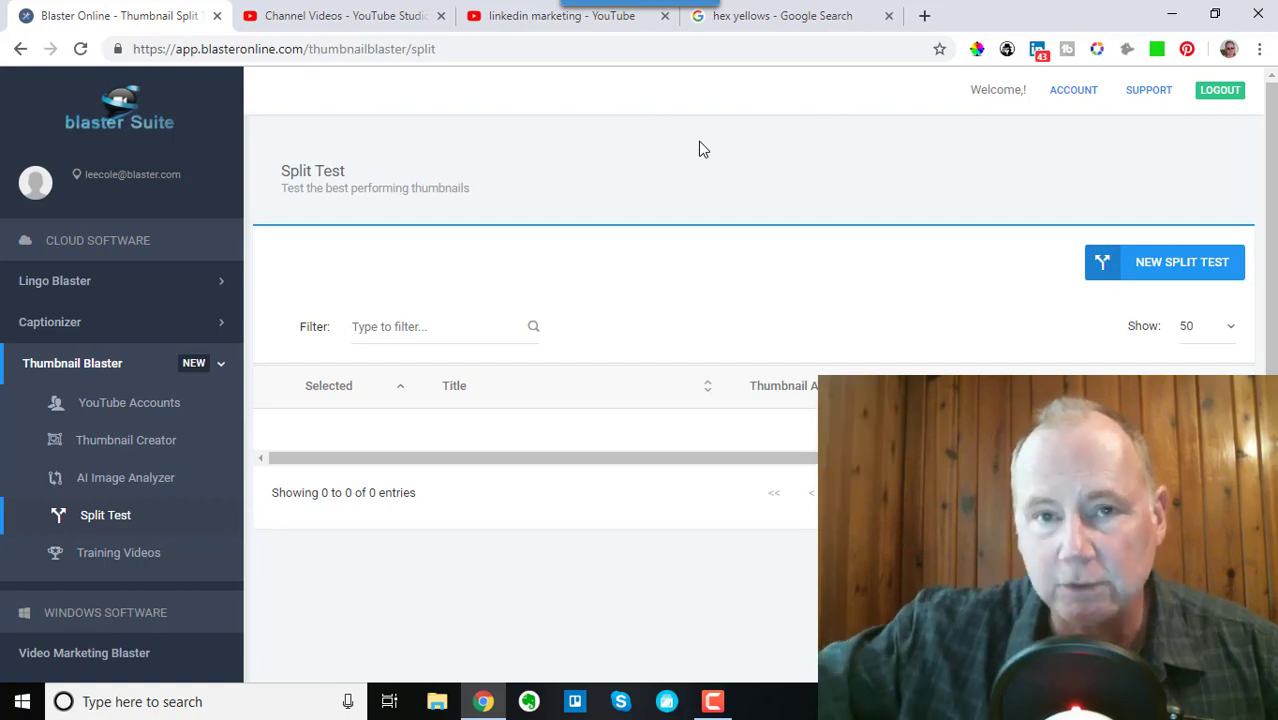
# Step: Bring back the 'linkedin marketing' YouTube search results with their keyword score panel
pyautogui.click(561, 15)
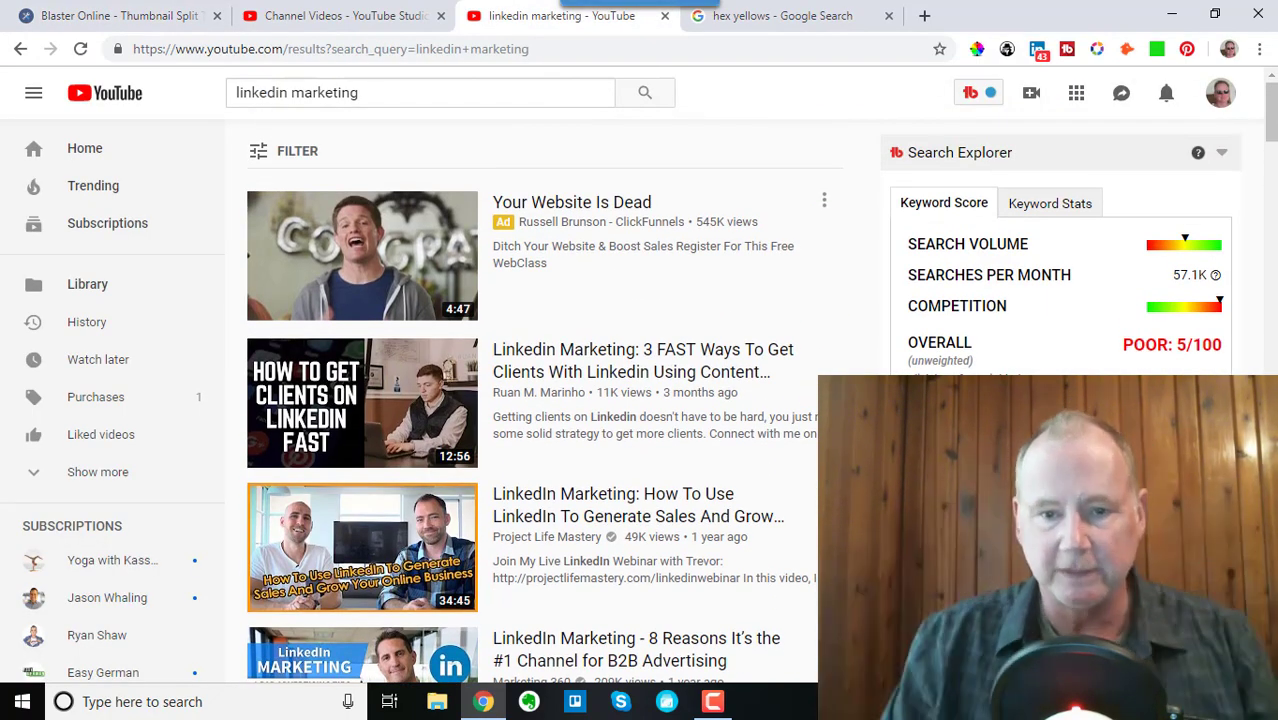